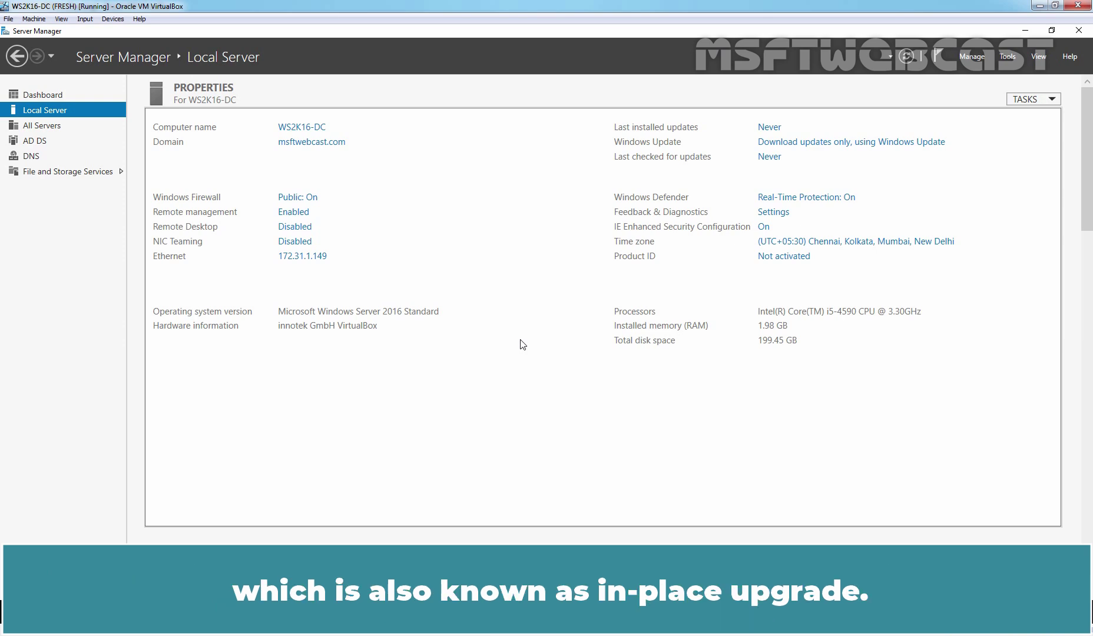
- In Active Directory Users and Computers, show msftwebcast.com's Domain Controllers (WS2K16, WS2K16-DC) with a wider Name column
click(1014, 64)
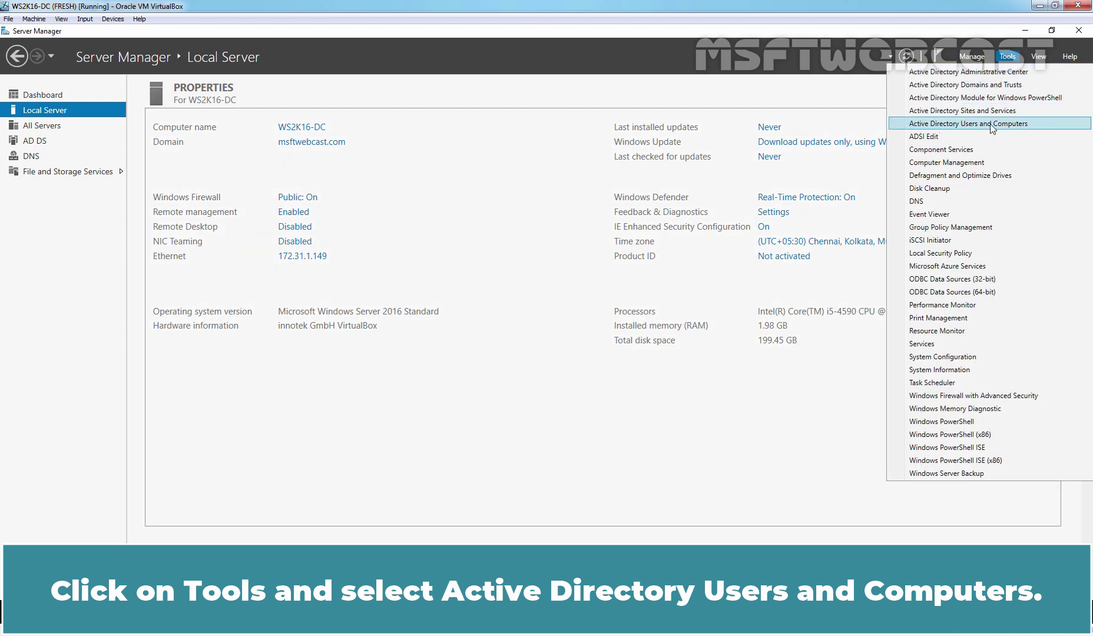
click(993, 124)
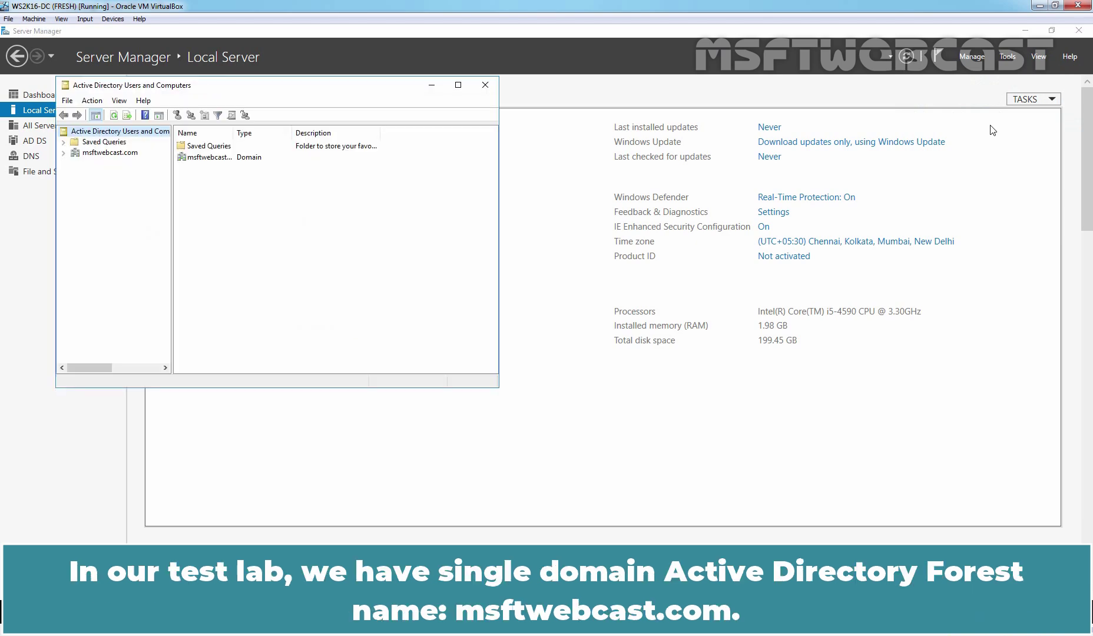
click(120, 154)
double_click(121, 154)
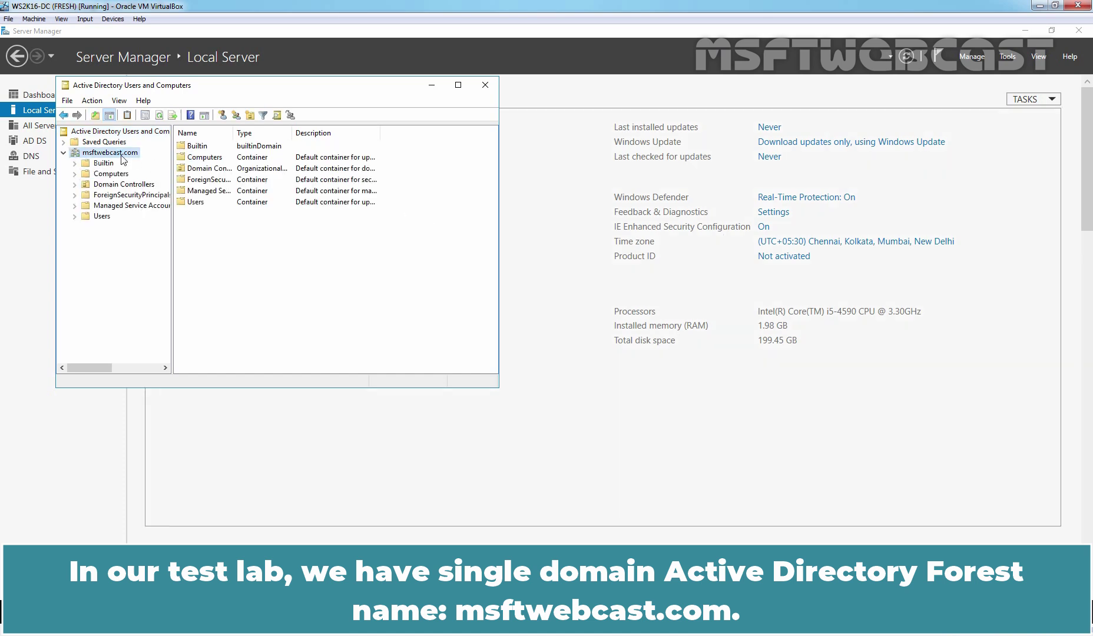
click(117, 186)
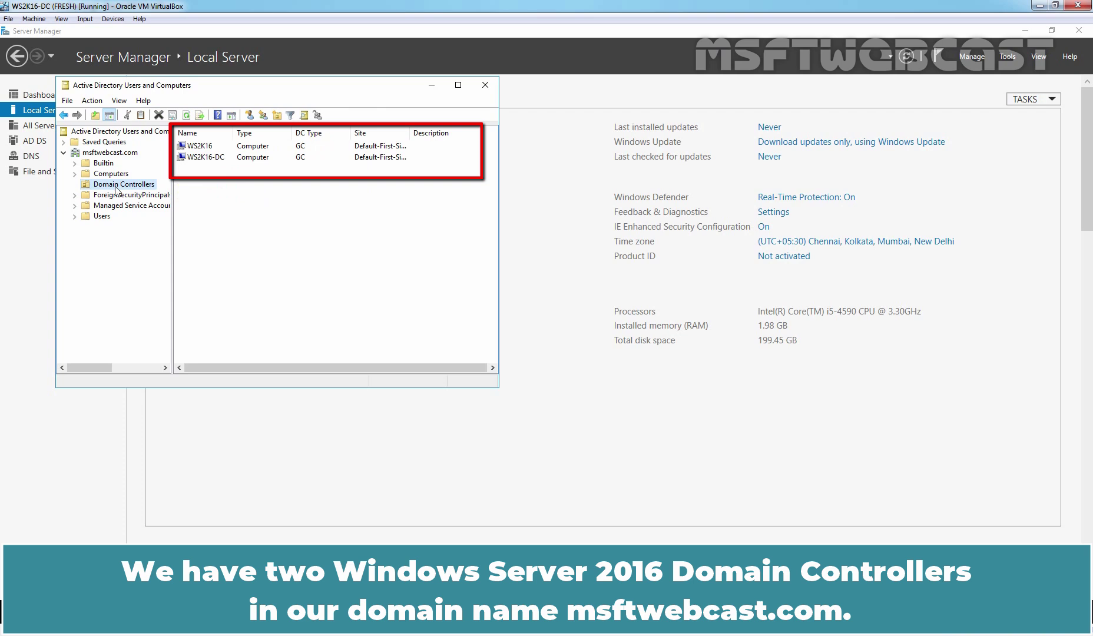
drag(233, 134, 298, 137)
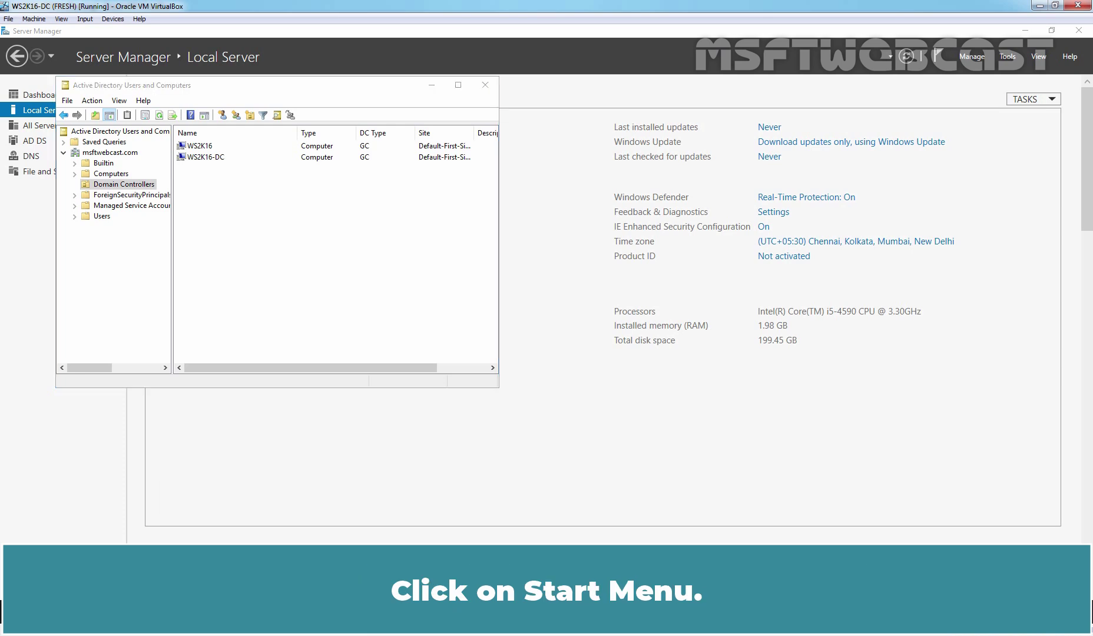
- In a new PowerShell console, run the Get-ADObject schemaNamingContext objectVersion query, which returns 87
key(super)
click(110, 504)
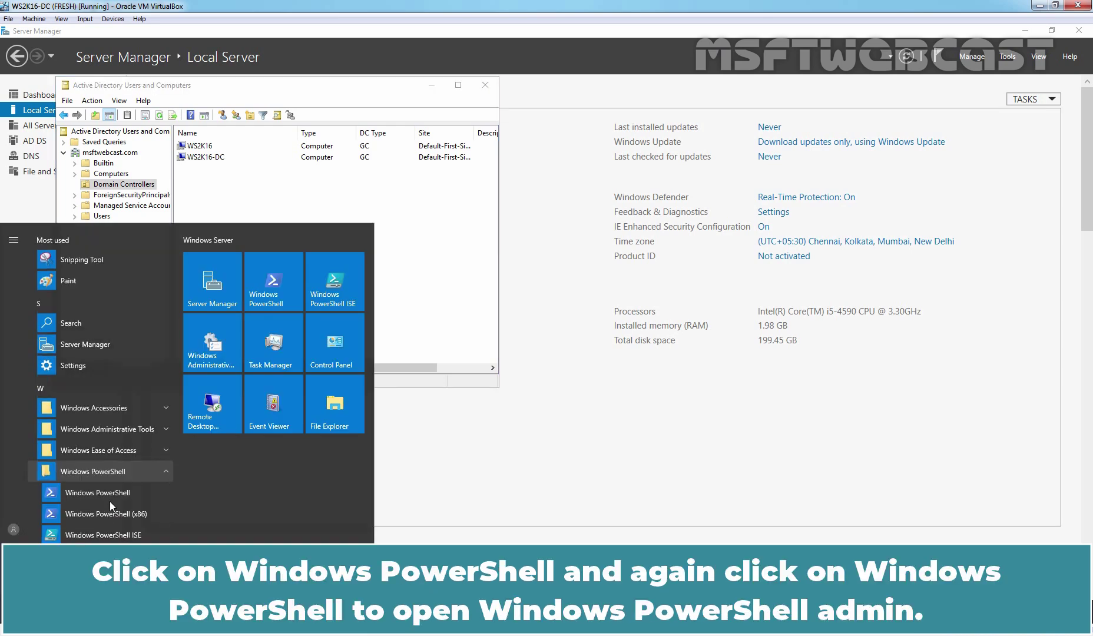
click(99, 494)
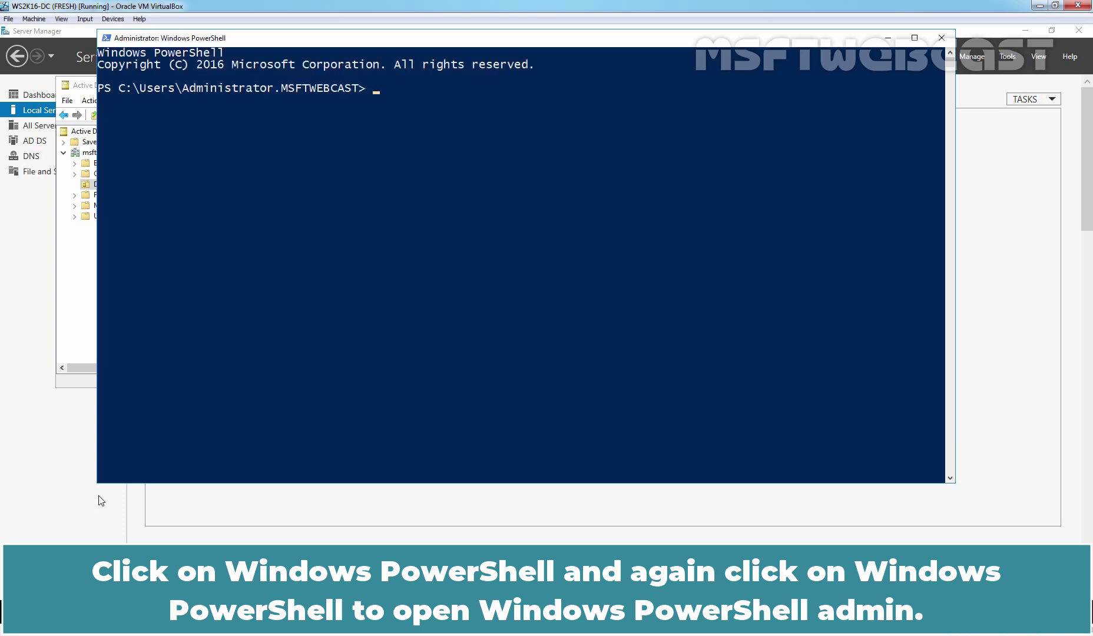
text(Get-ADObject (Get-ADRootDSE).schemaNamingContext -Property objectVersion)
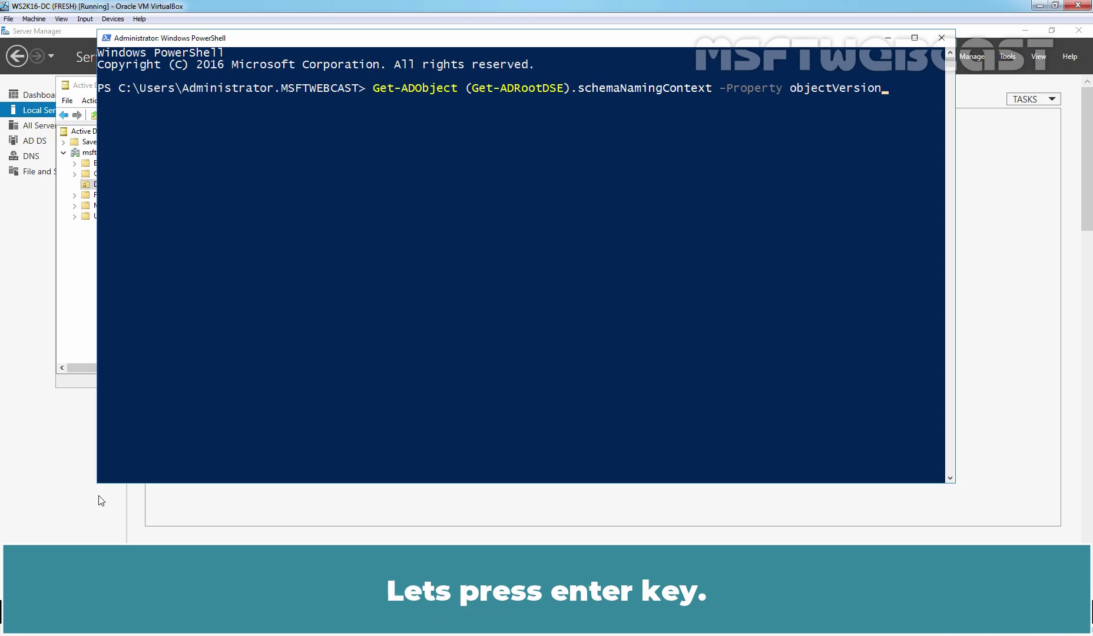
key(Return)
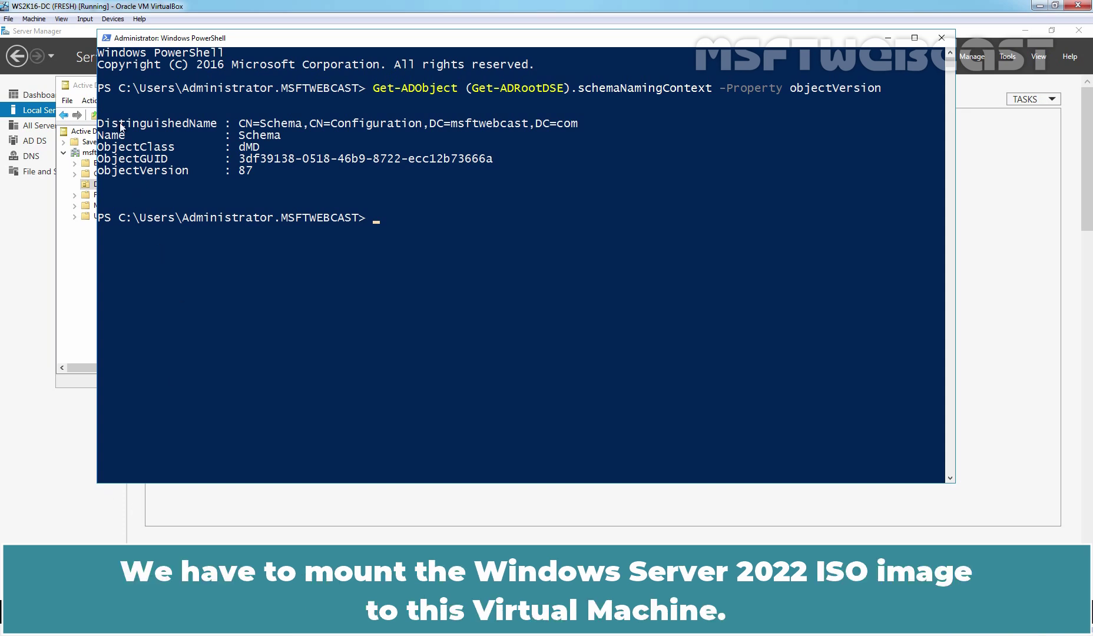
- Mount the SERVER_EVAL Windows Server 2022 ISO in the VM's optical drive from the Devices menu
click(113, 19)
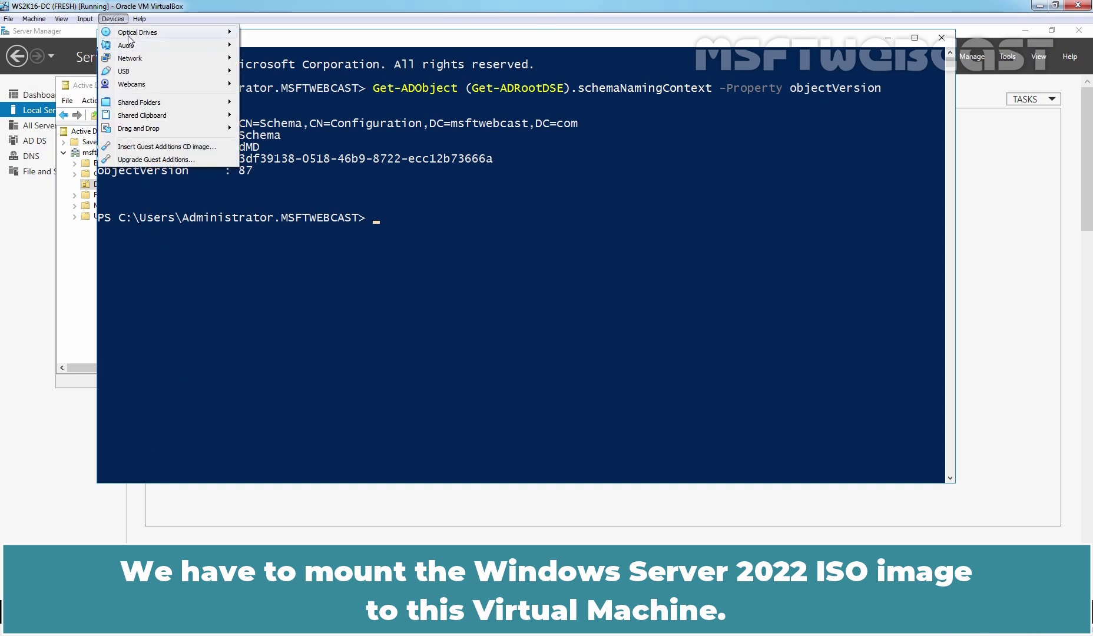
mouse_move(172, 33)
click(285, 66)
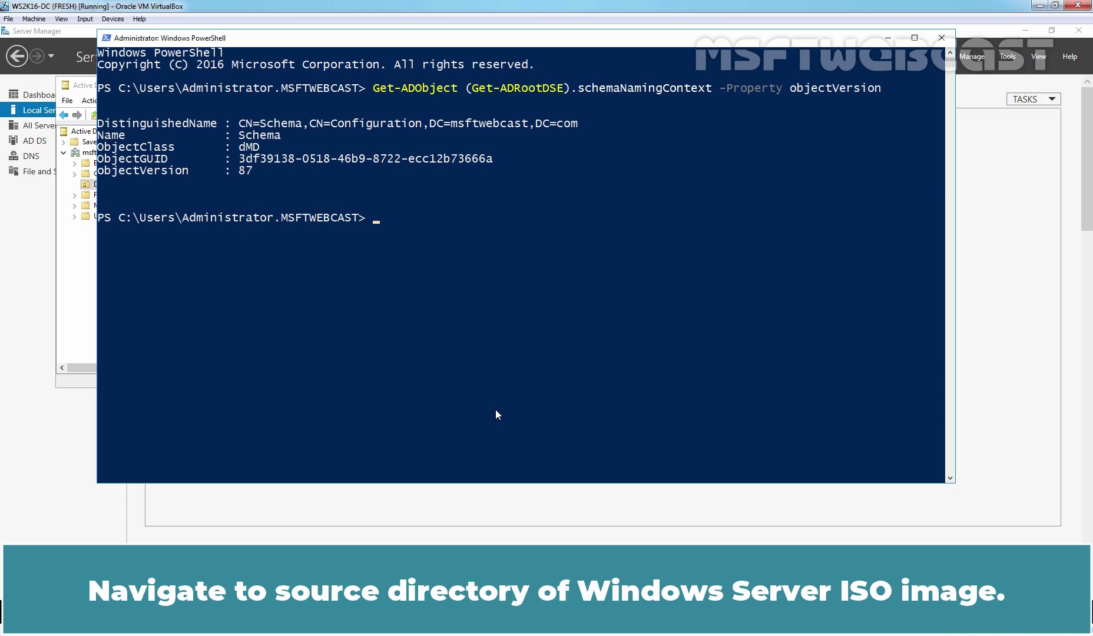
- Switch PowerShell to drive D: and change into the .\support\adprep folder
text(d:)
key(Return)
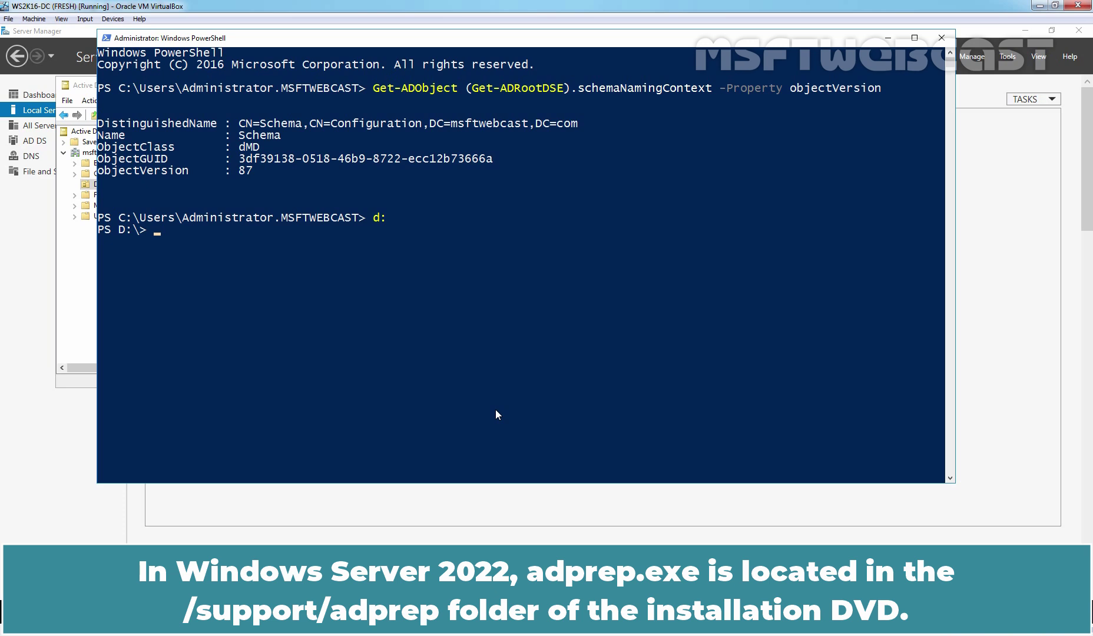
text(cd .\s)
text(uppo)
key(Tab)
text(adp)
key(Tab)
key(Return)
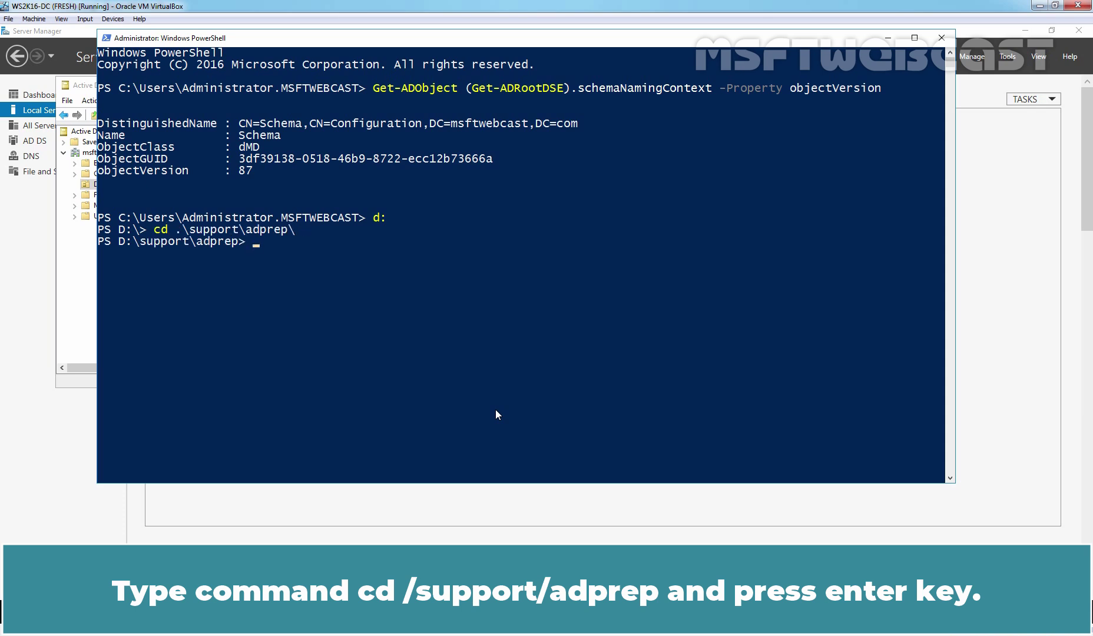
- Run .\adprep.exe /forestprep and confirm with C to upgrade the schema from 87 to 88
text(adpre)
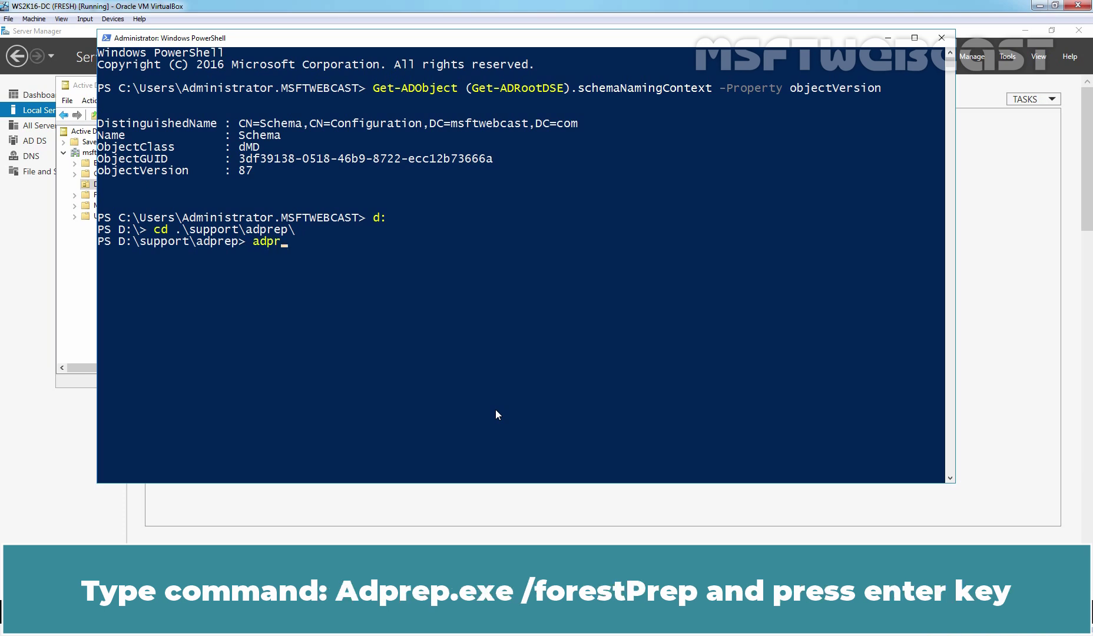
key(Tab)
key(Tab)
text(/fo)
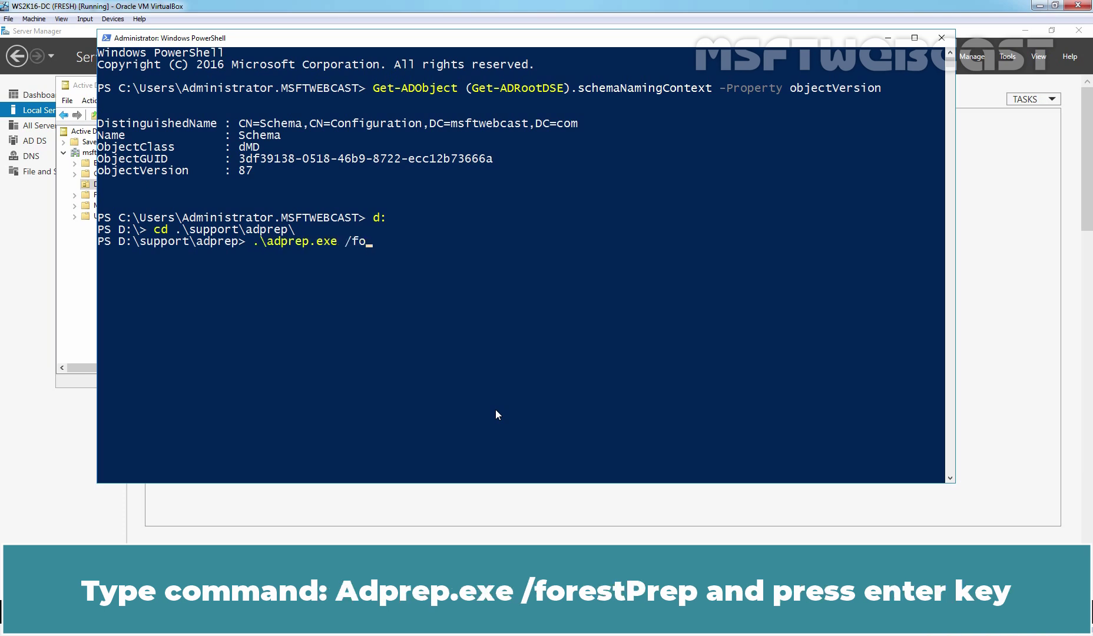
text(restprep)
key(Return)
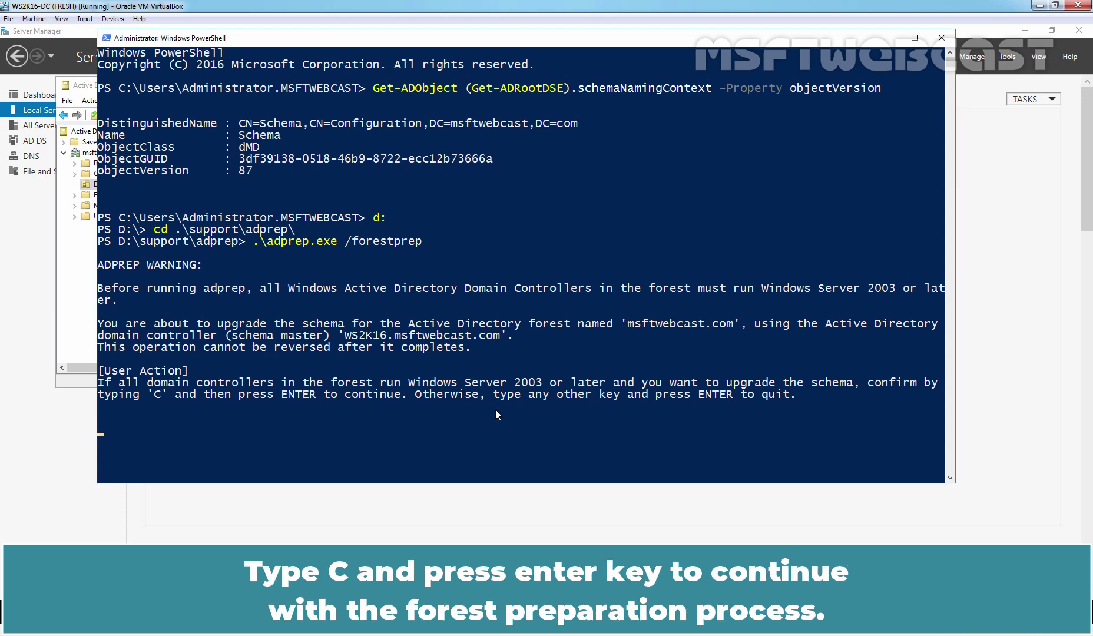
text(C)
key(Return)
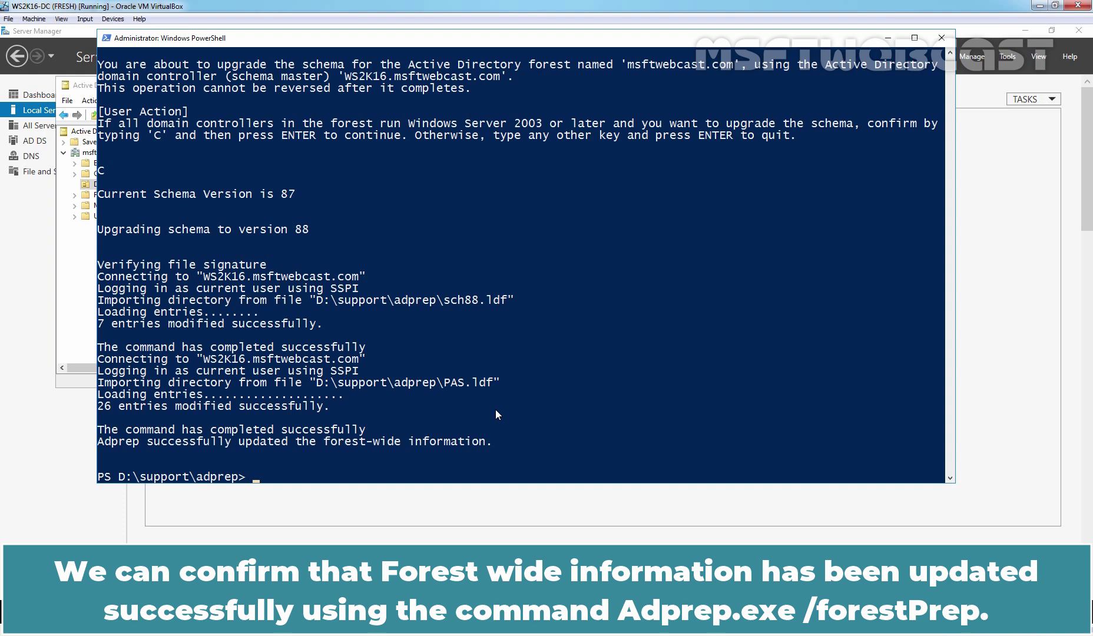
- Edit the recalled adprep command to run .\adprep.exe /domainprep
key(Up)
key(BackSpace)
key(BackSpace)
key(BackSpace)
key(BackSpace)
key(BackSpace)
key(BackSpace)
key(BackSpace)
key(BackSpace)
key(BackSpace)
key(BackSpace)
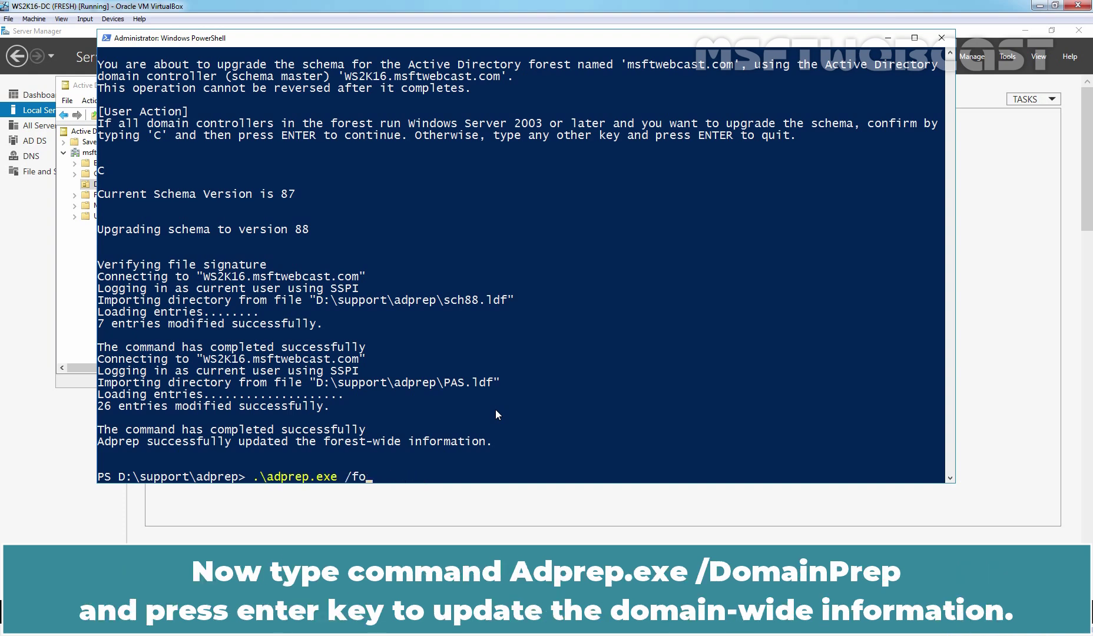
text(domainprep)
key(Return)
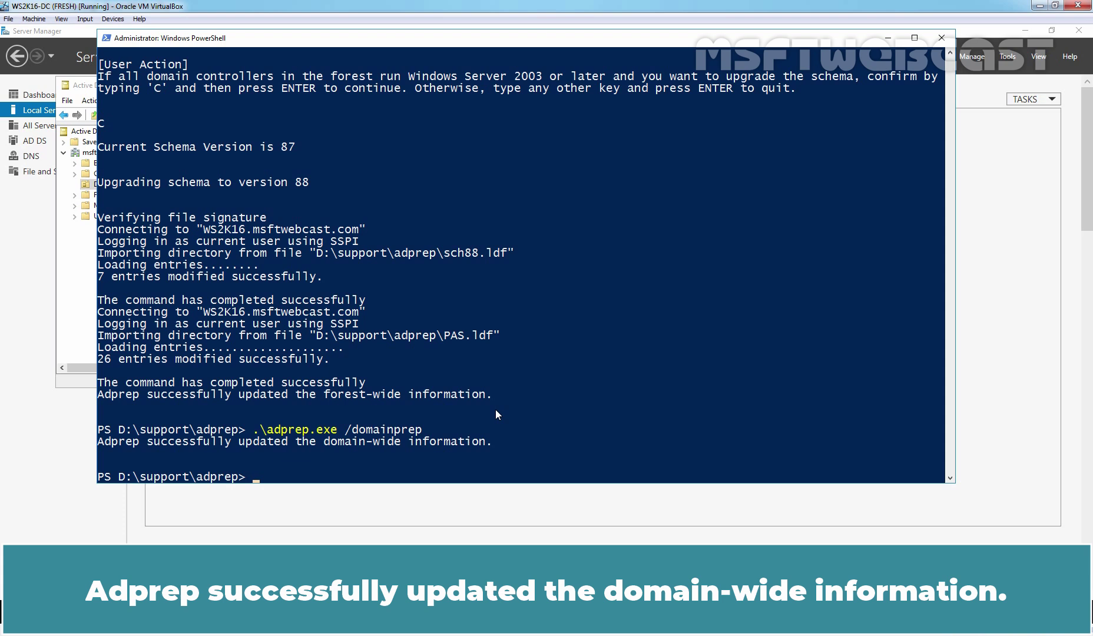
- Rerun the schema objectVersion query, which now reports 88
key(Up)
key(Up)
key(Up)
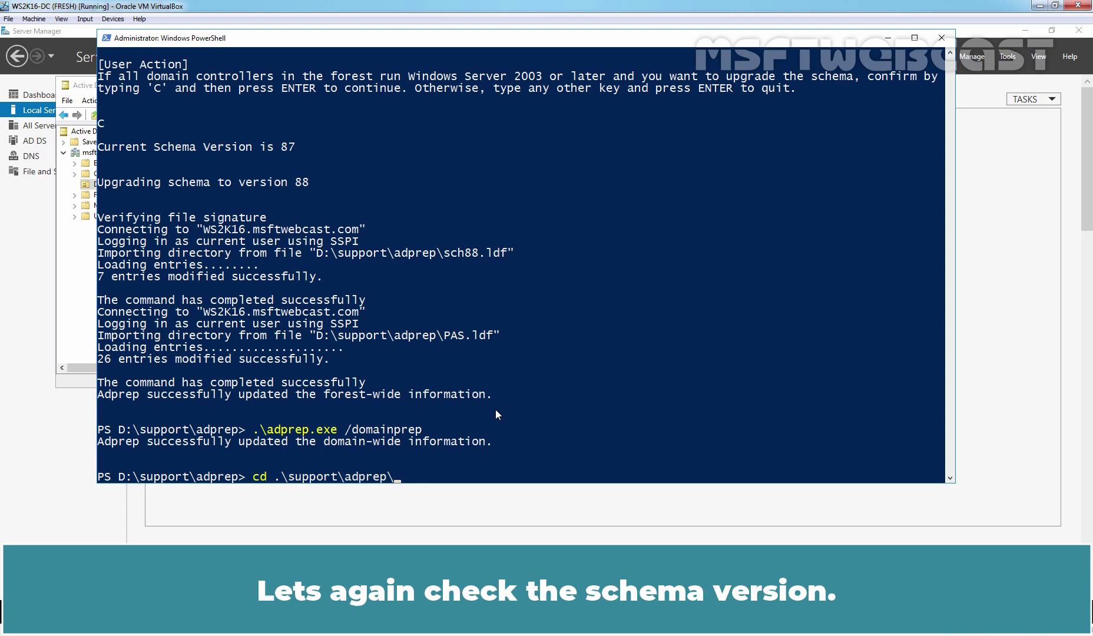
key(Up)
key(Up)
key(Return)
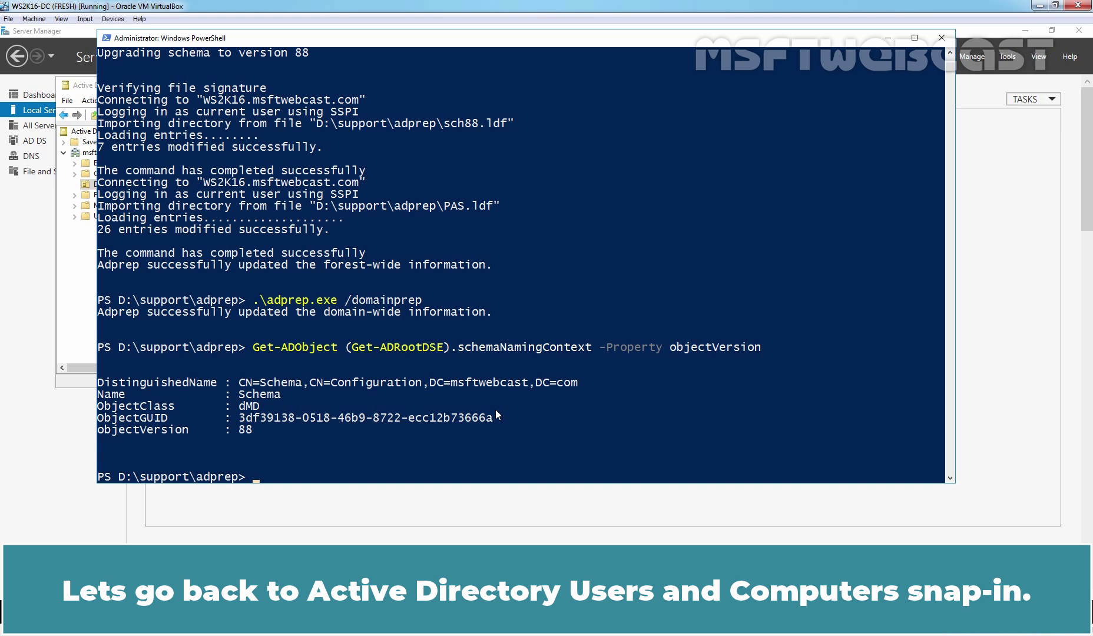
- Check WS2K16-DC's Operating System tab showing Windows Server 2016 Standard 10.0 (14393), then close its properties
click(81, 258)
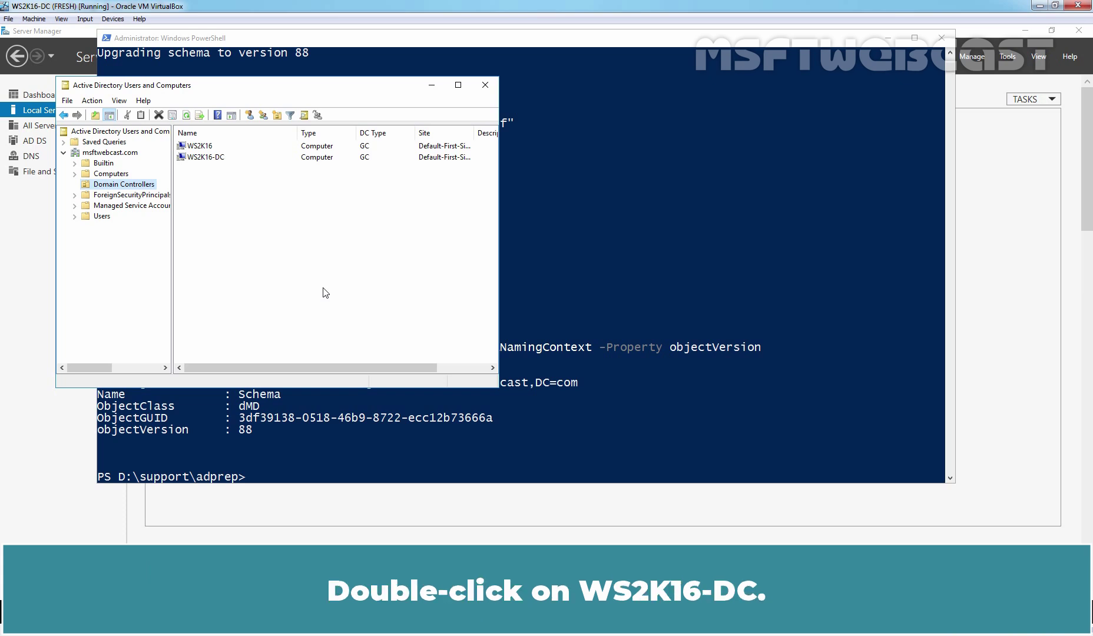
double_click(210, 158)
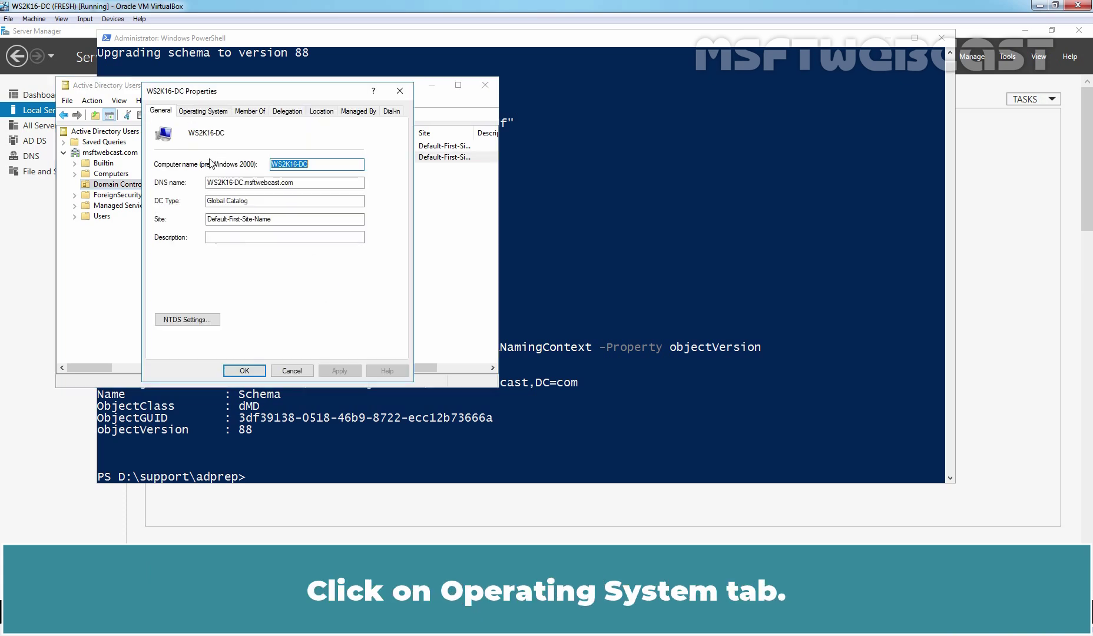
click(201, 112)
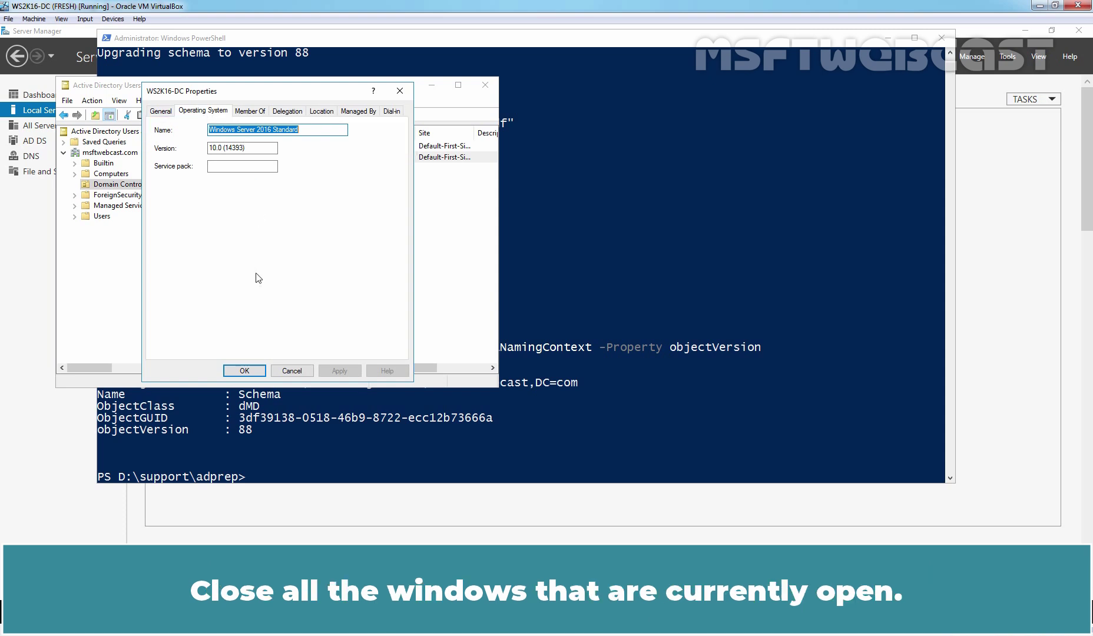
click(244, 371)
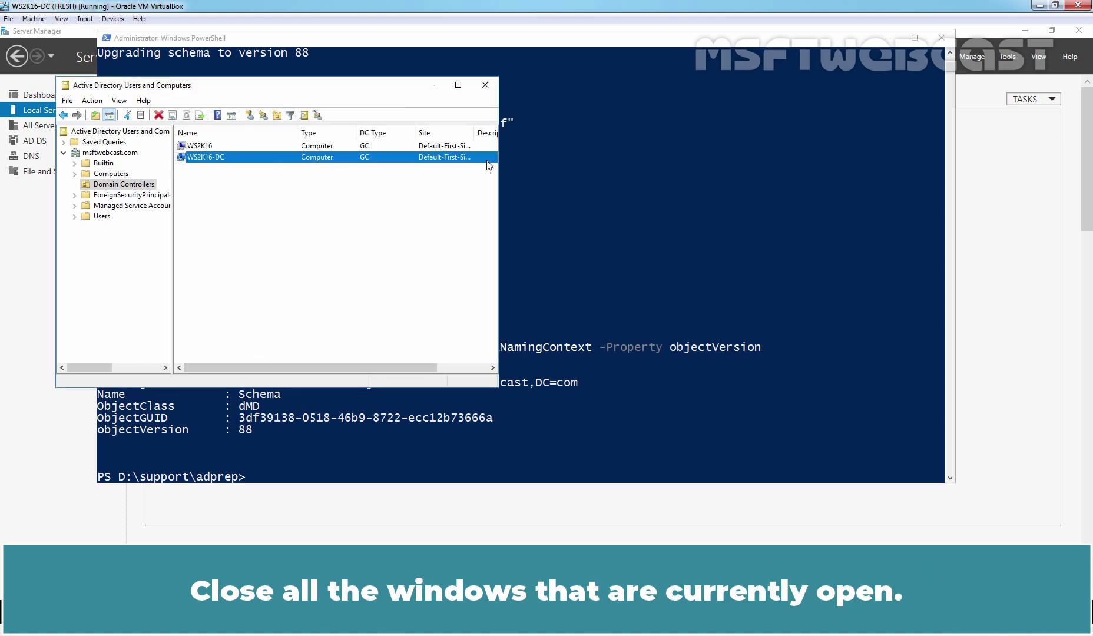
- Close Active Directory Users and Computers, PowerShell and Server Manager
click(485, 85)
click(941, 38)
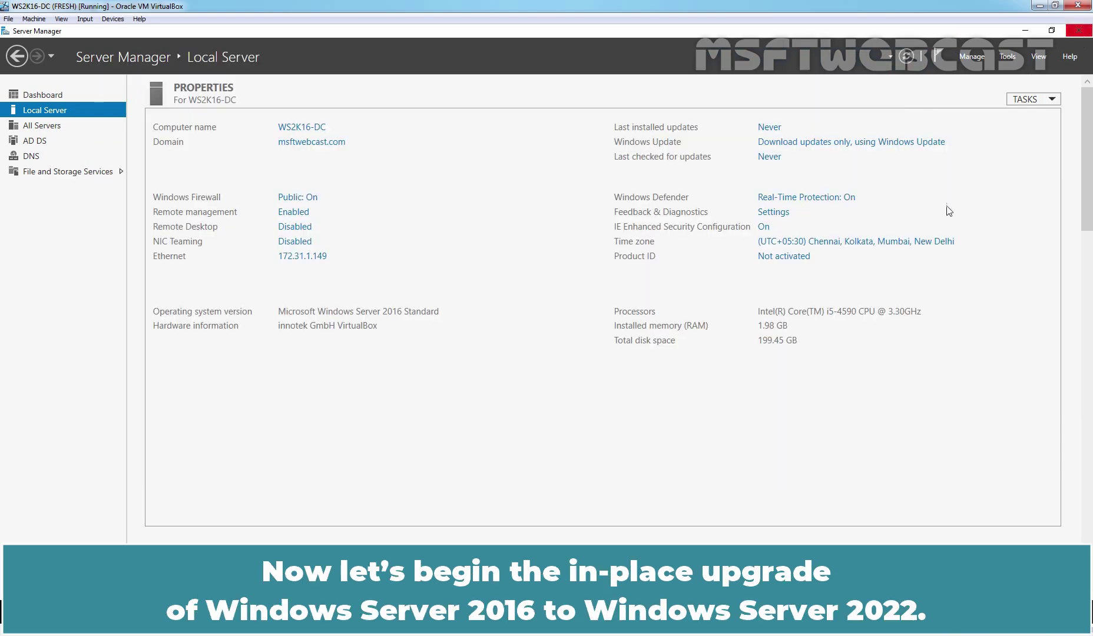
click(1078, 30)
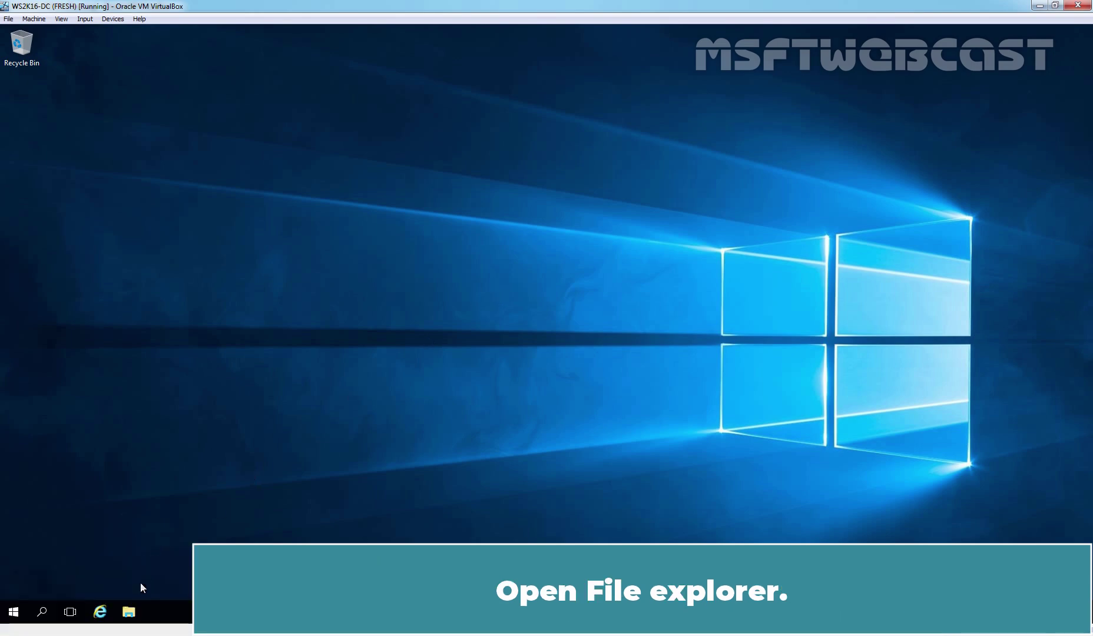
- In File Explorer, launch setup from CD Drive (D:) under This PC and minimize Explorer
click(129, 613)
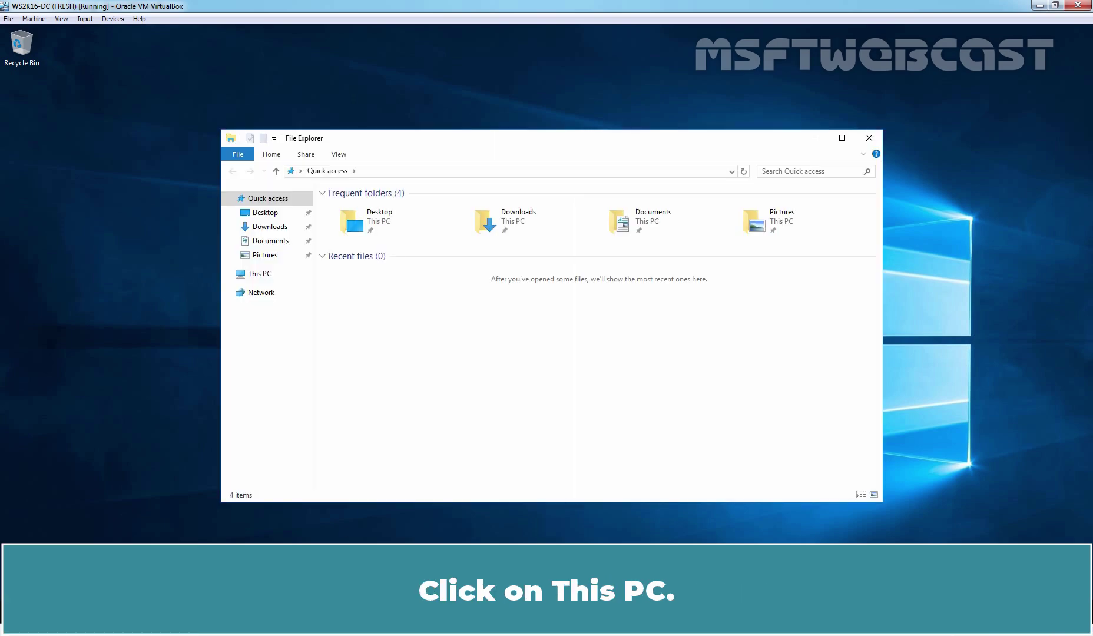
click(260, 275)
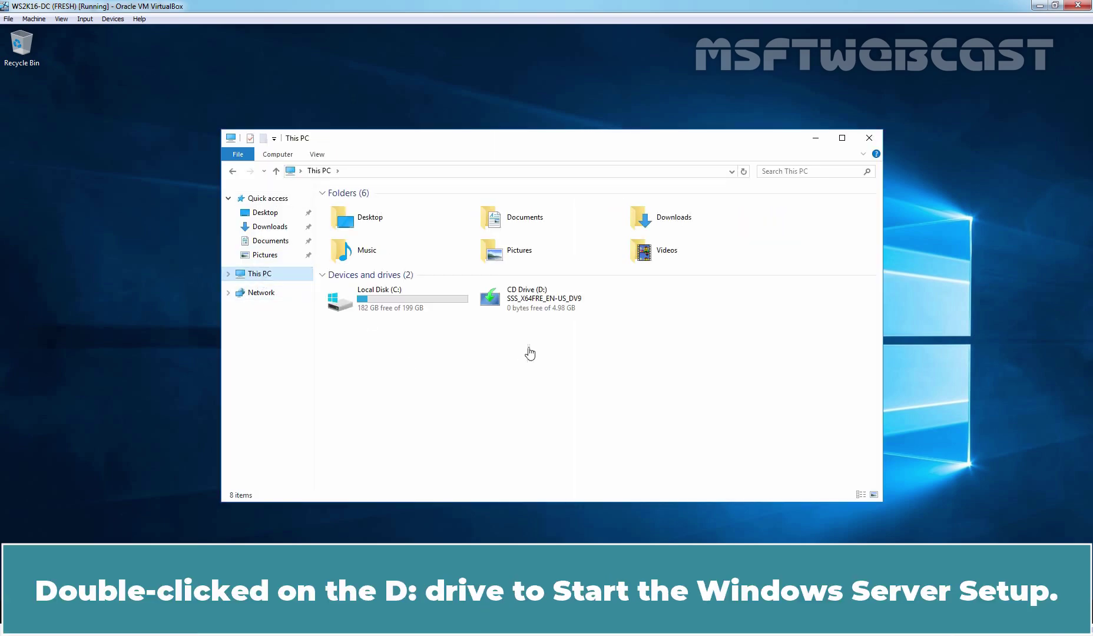
double_click(524, 305)
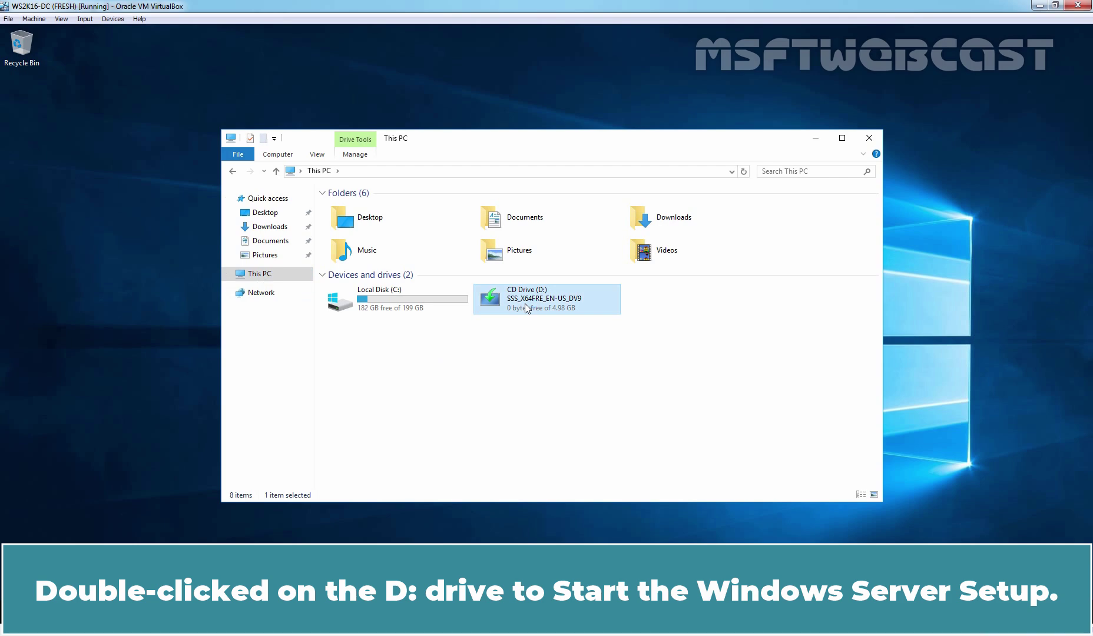
click(817, 144)
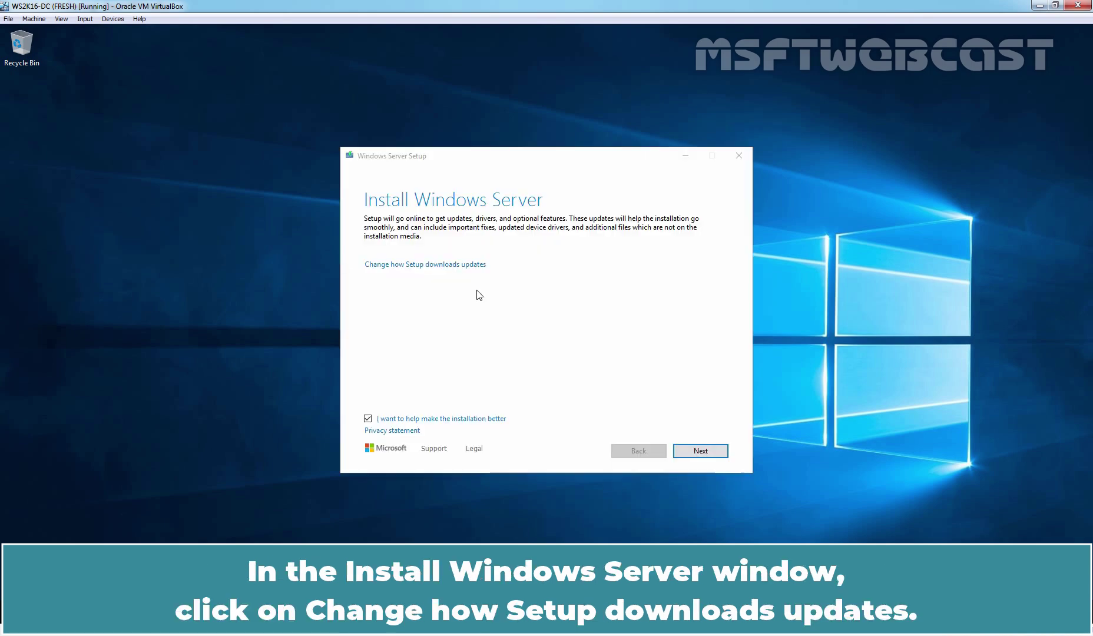
- Keep 'Download updates, drivers and optional features' selected in Setup's update options and continue
click(434, 265)
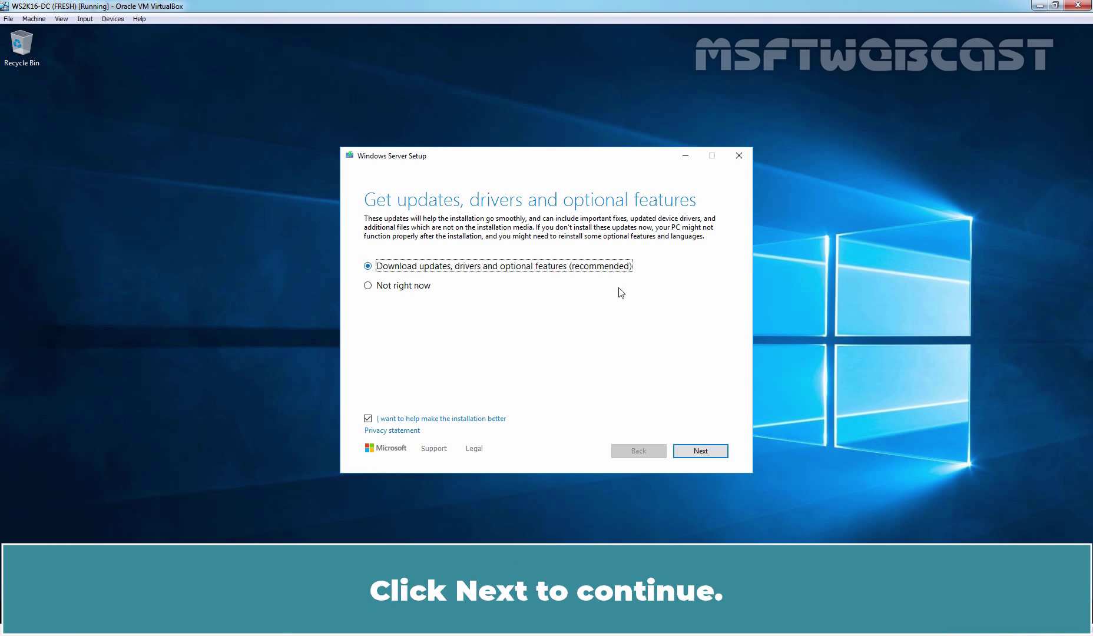
click(701, 453)
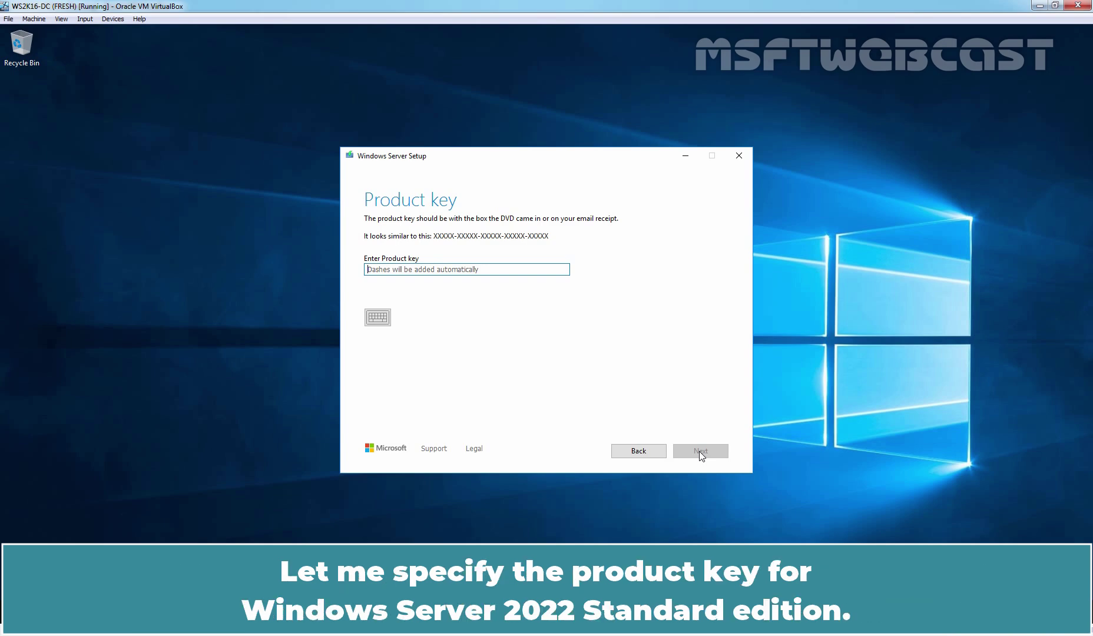
- Enter the Standard edition product key and choose Windows Server 2022 Standard (Desktop Experience)
text(VDYBN-27WPP)
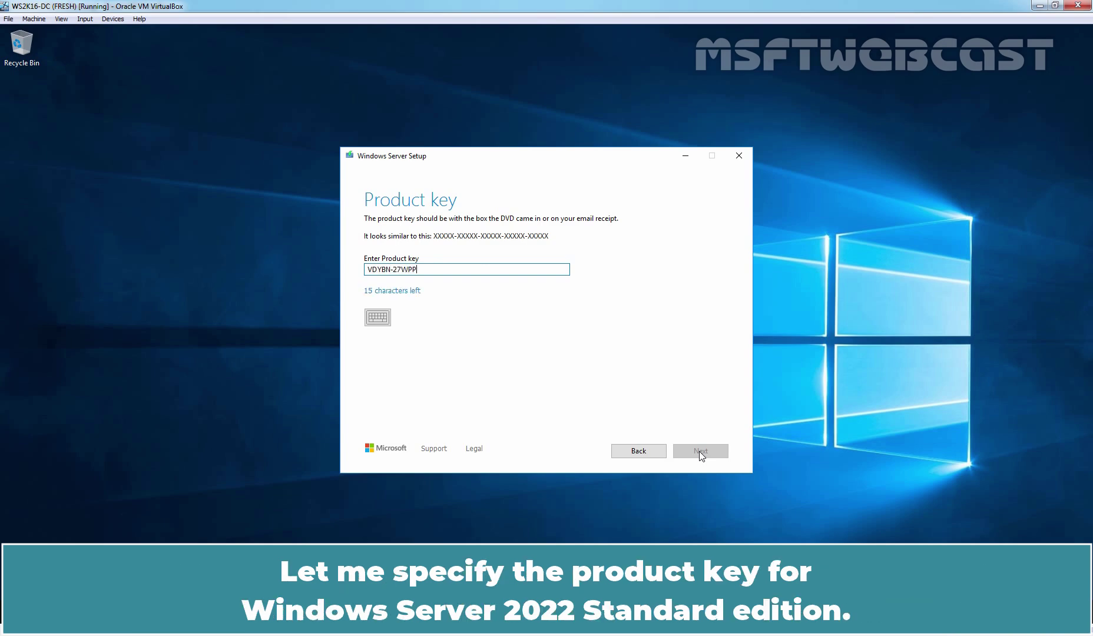
text(-V4HQT-9VMD4-VMK7H)
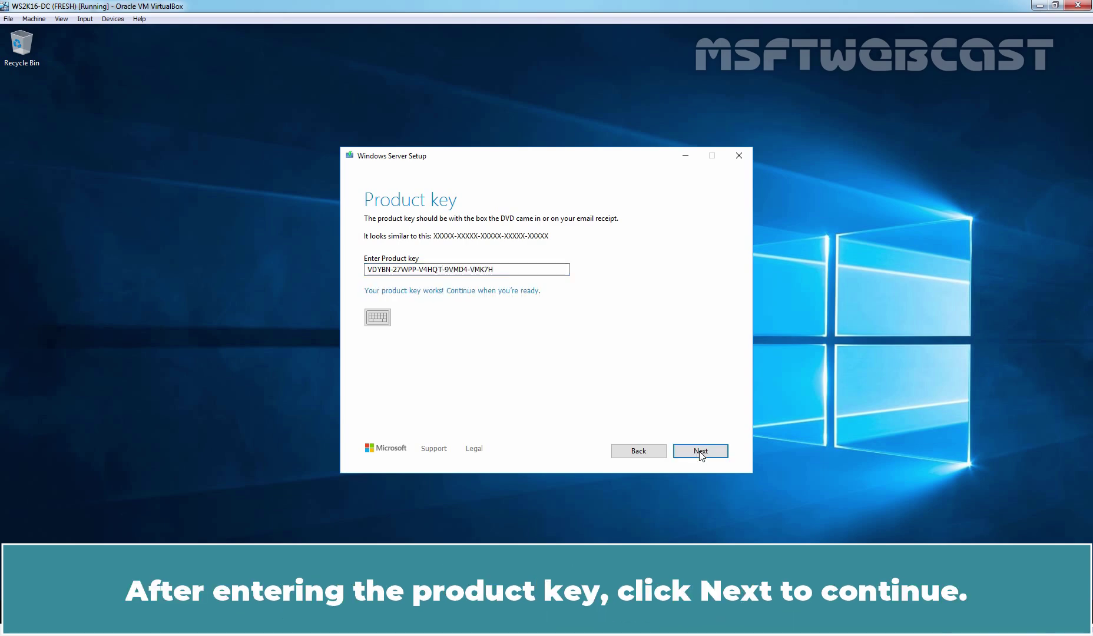
click(700, 451)
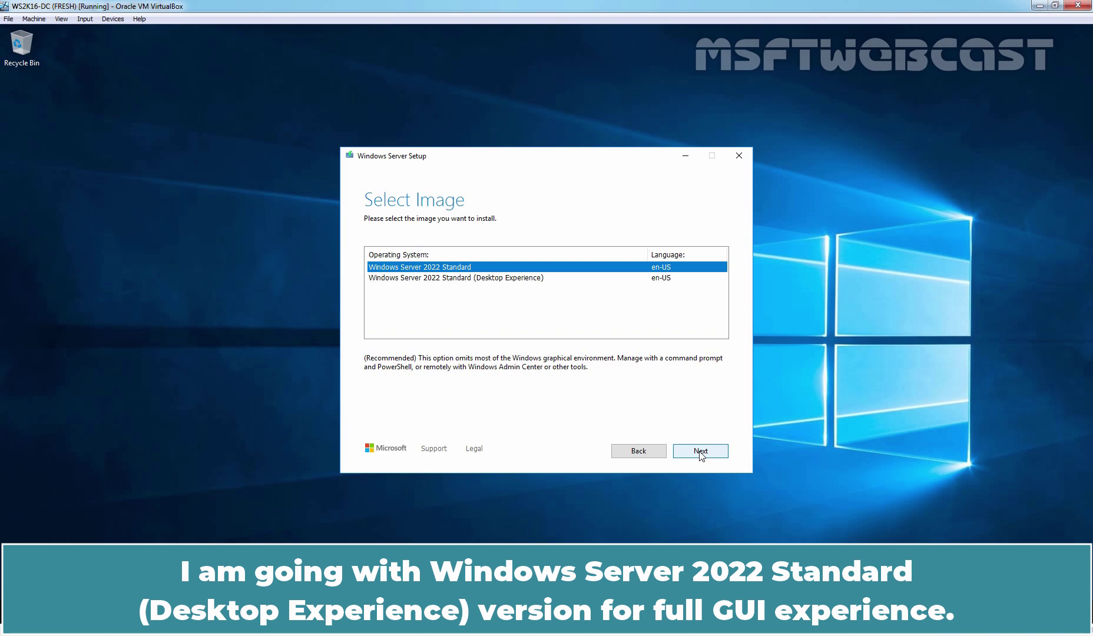
click(479, 279)
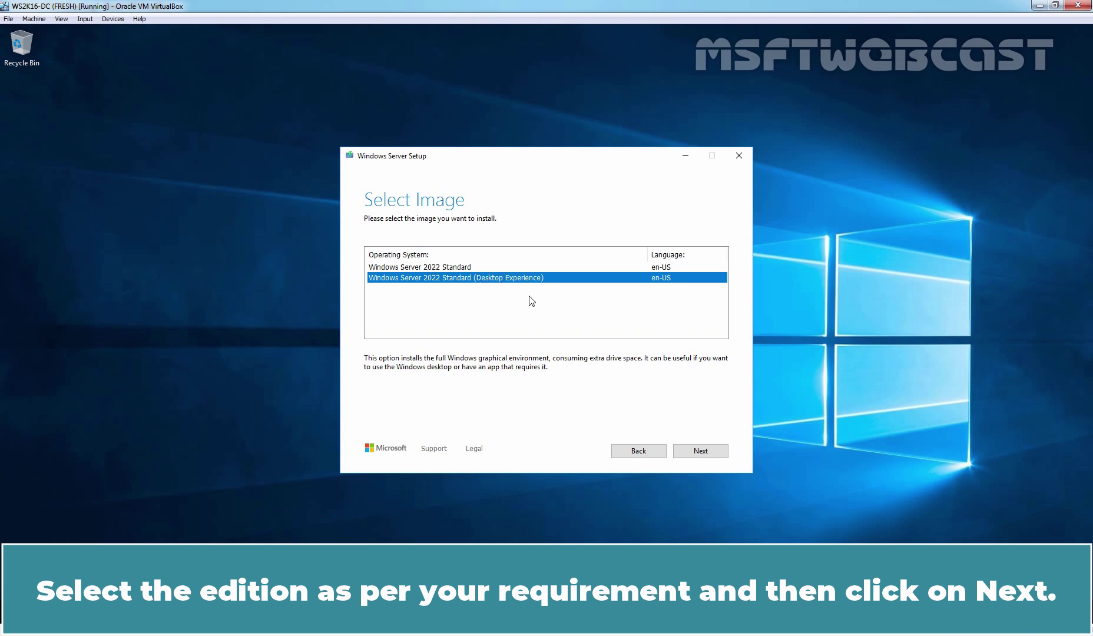
click(700, 453)
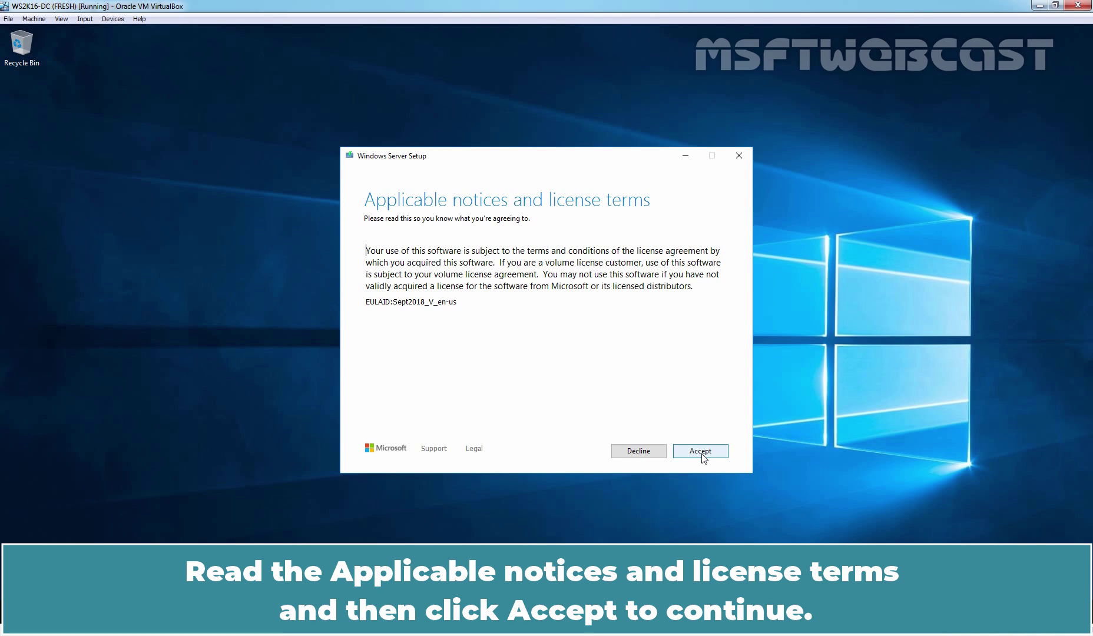
- Accept the license terms and keep files, settings, and apps for the upgrade to Windows Server 2022 Standard (Desktop Experience)
click(701, 455)
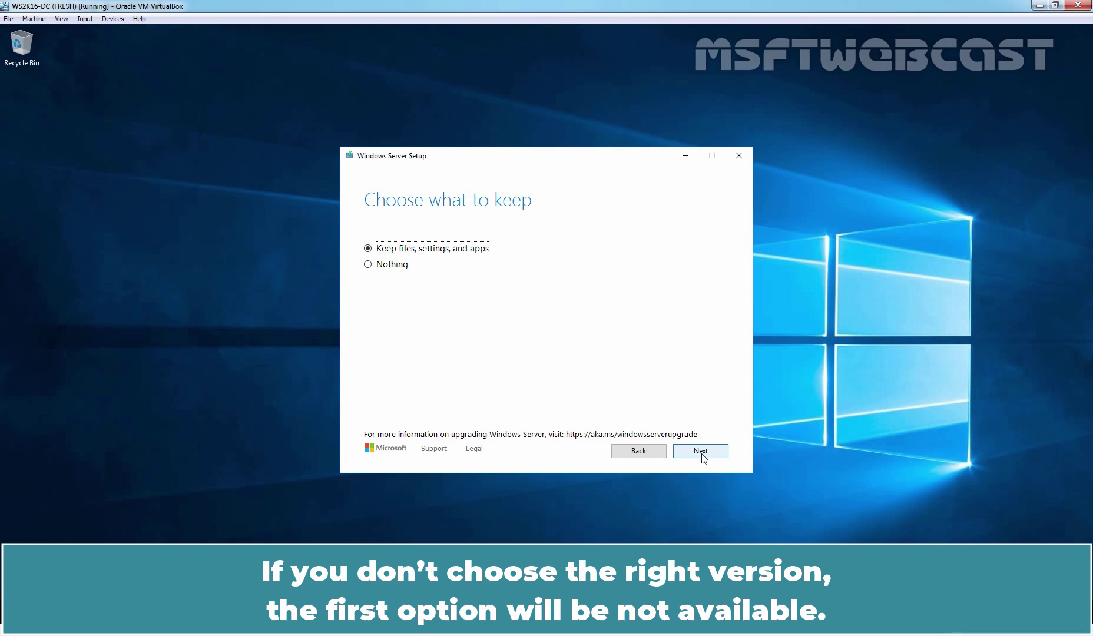
click(702, 455)
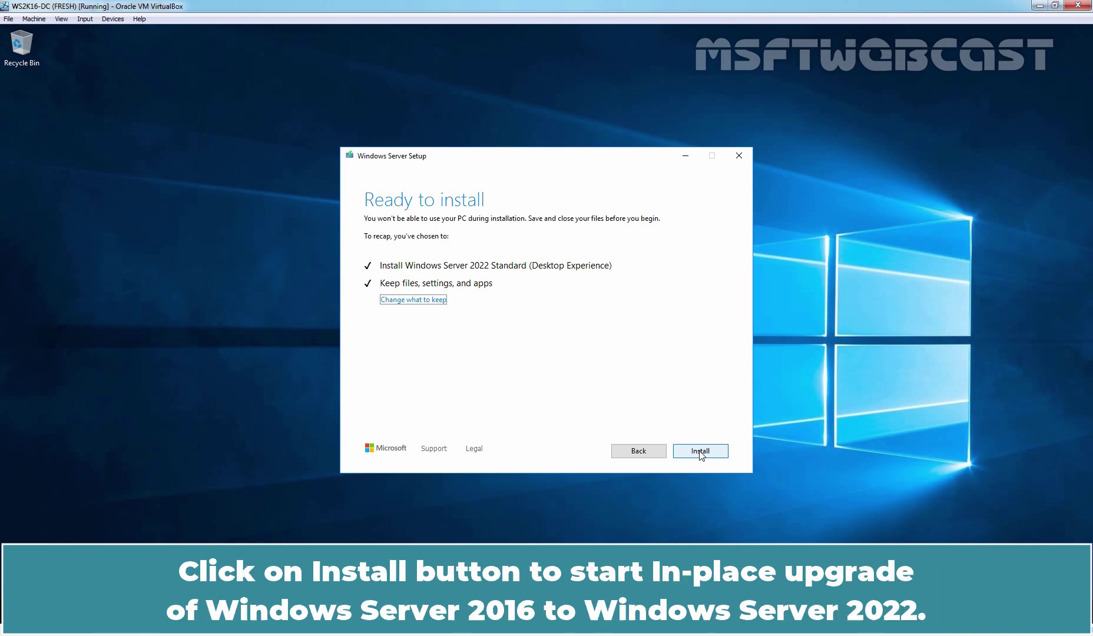
- Start the in-place upgrade to Windows Server 2022 and let it run through its restarts
click(700, 451)
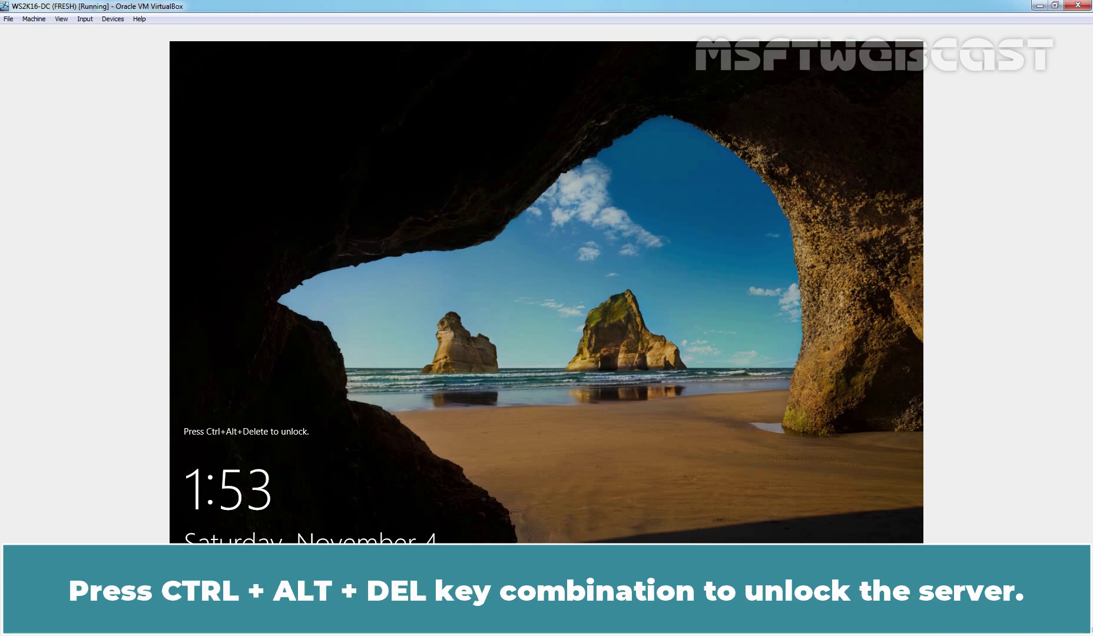
- Sign in as the domain administrator with its password and dismiss the Windows Admin Center popup
key(ctrl+alt+Delete)
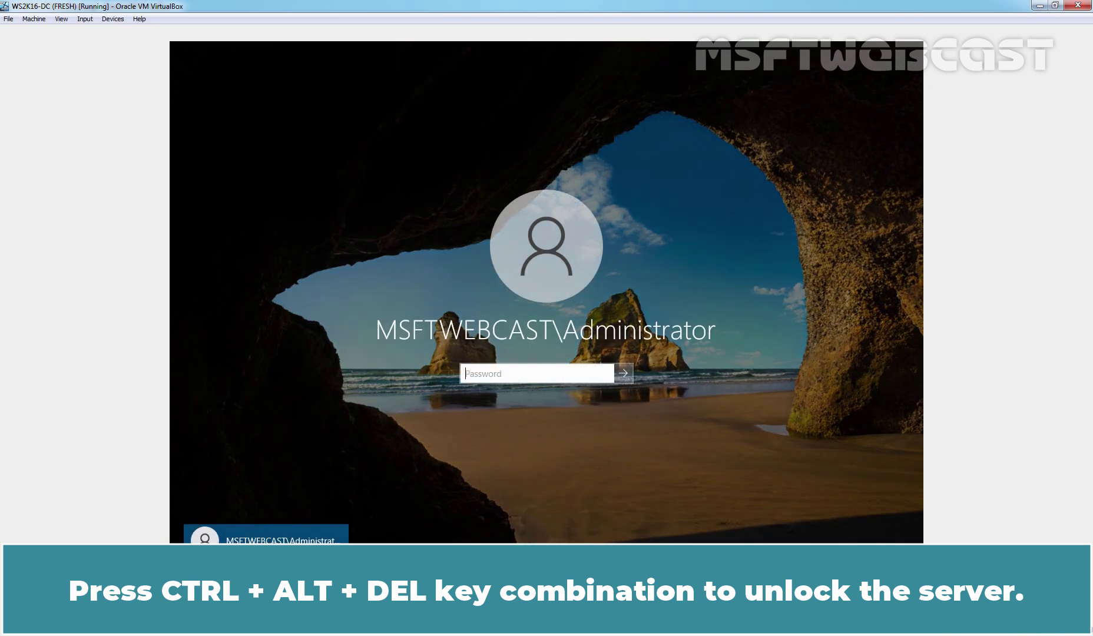
text(*********)
key(Return)
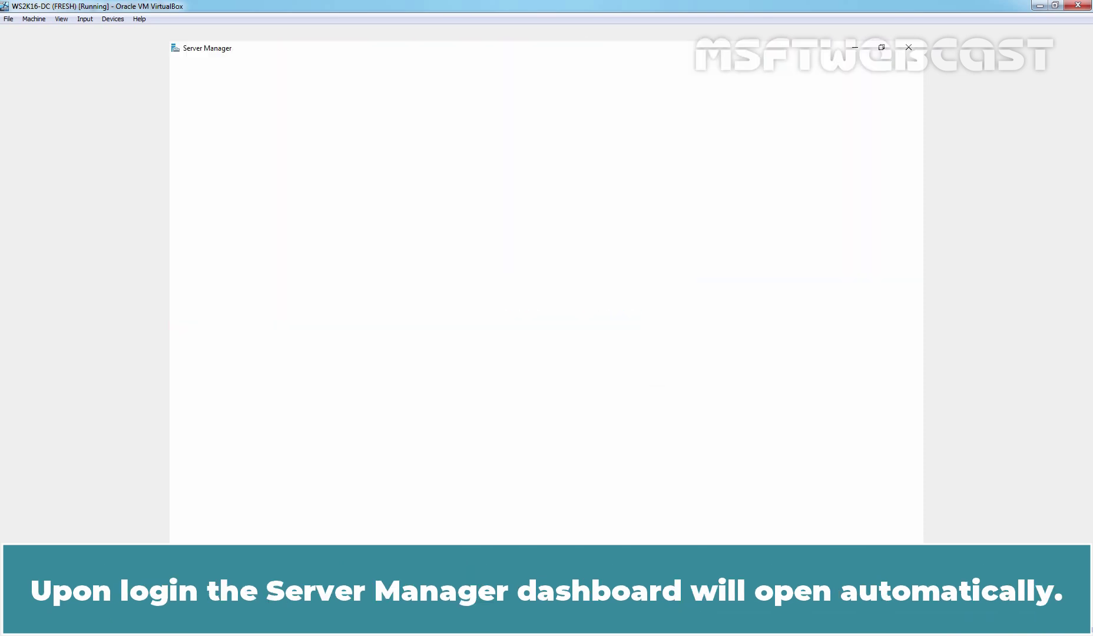
click(502, 93)
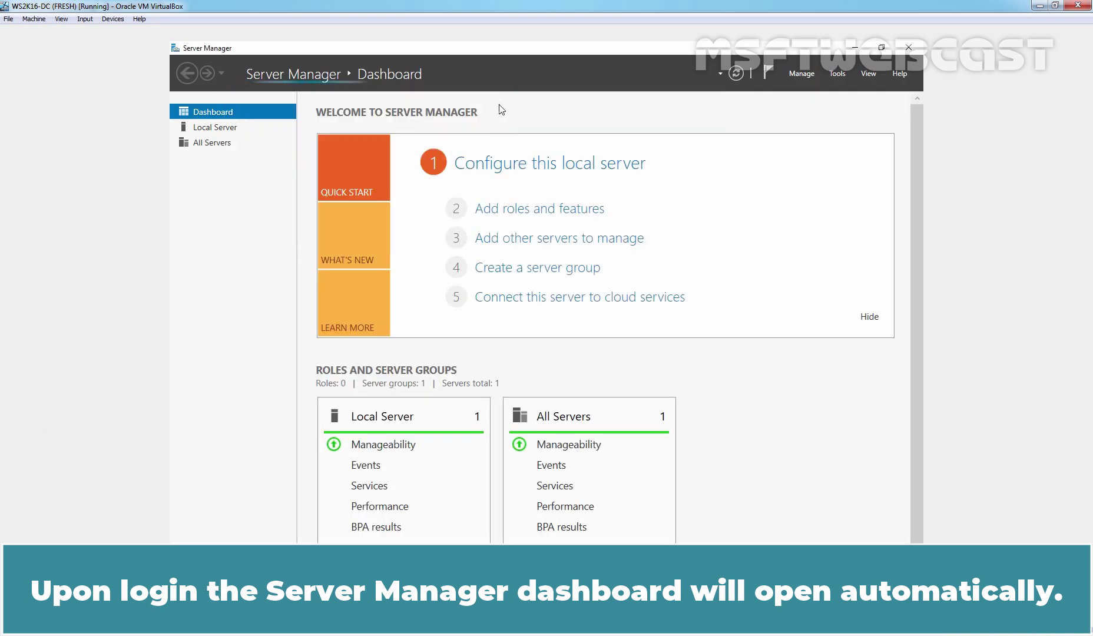
- Open WS2K16-DC's Operating System properties in Active Directory Users and Computers, showing Windows Server 2022 Standard 10.0 (20348)
click(836, 73)
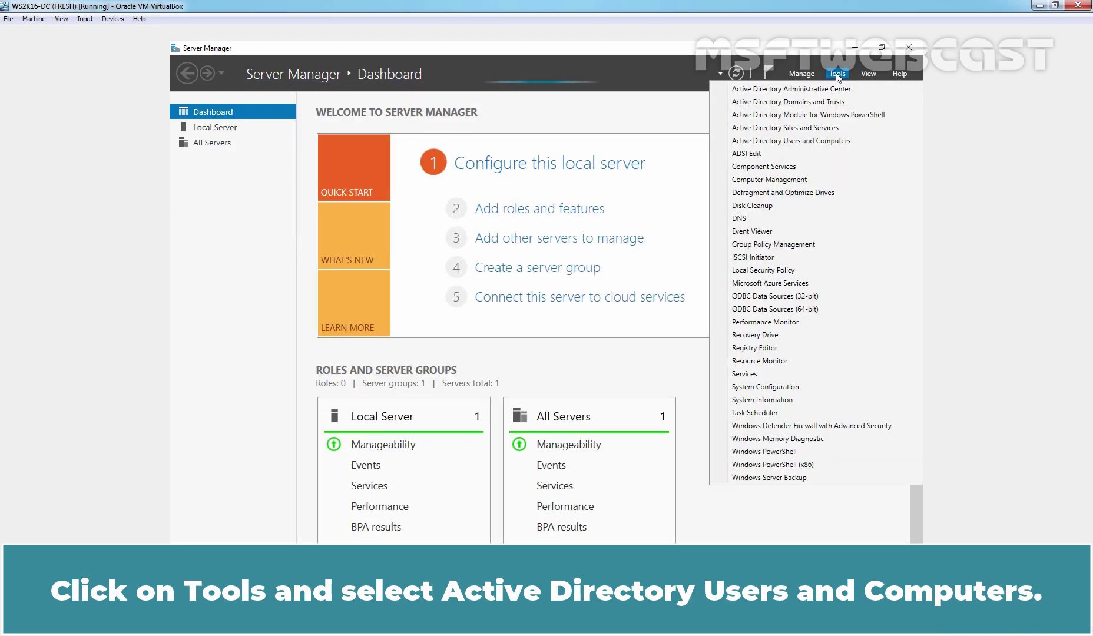
click(804, 141)
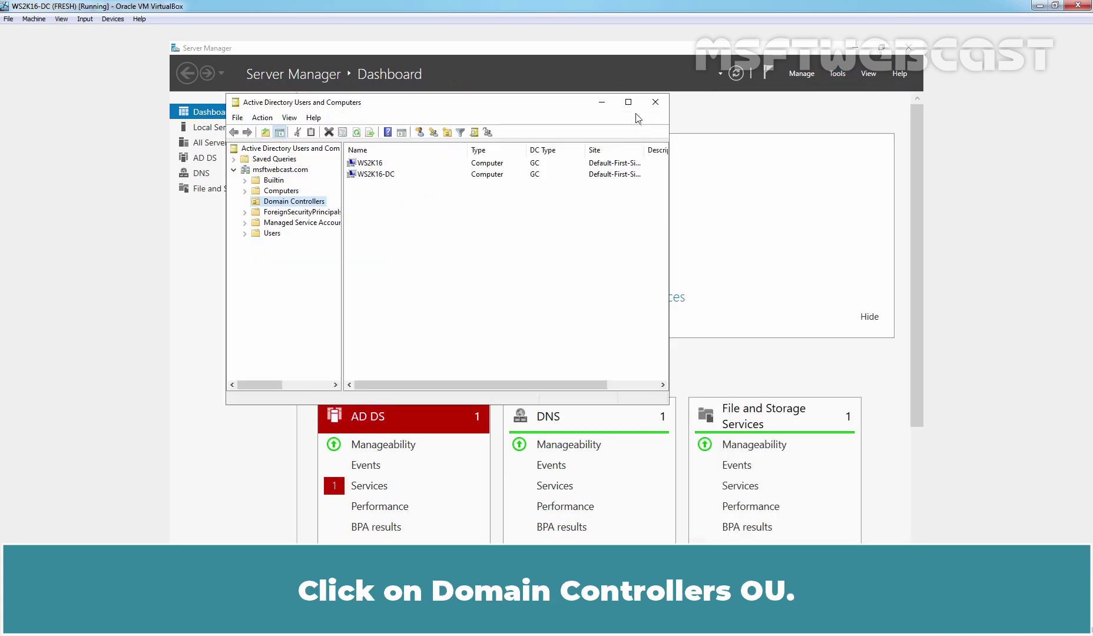
click(628, 102)
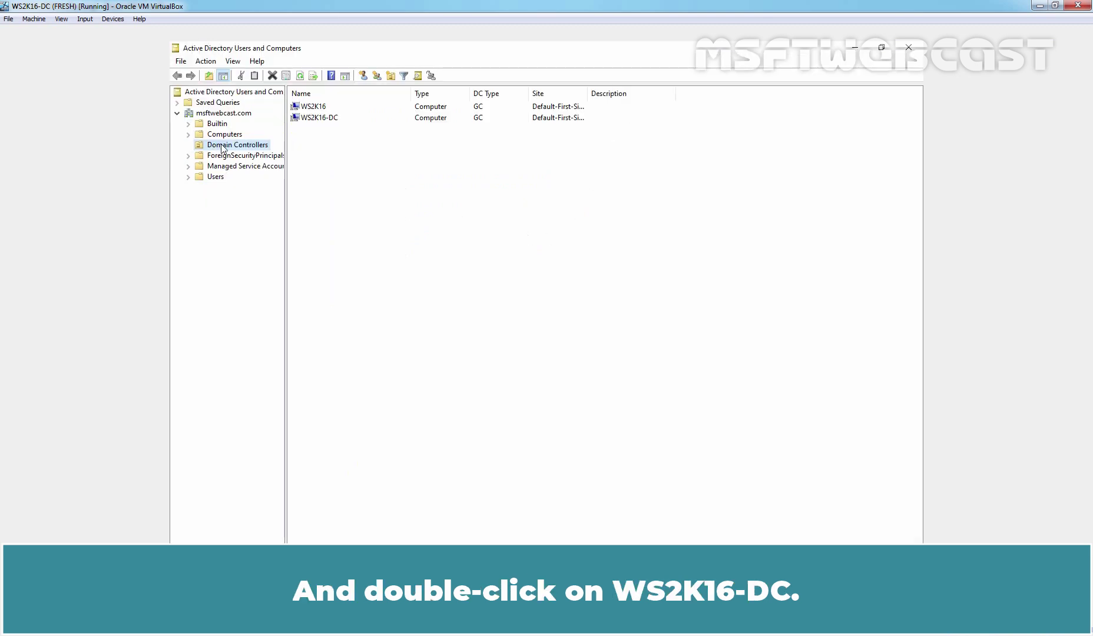
double_click(318, 118)
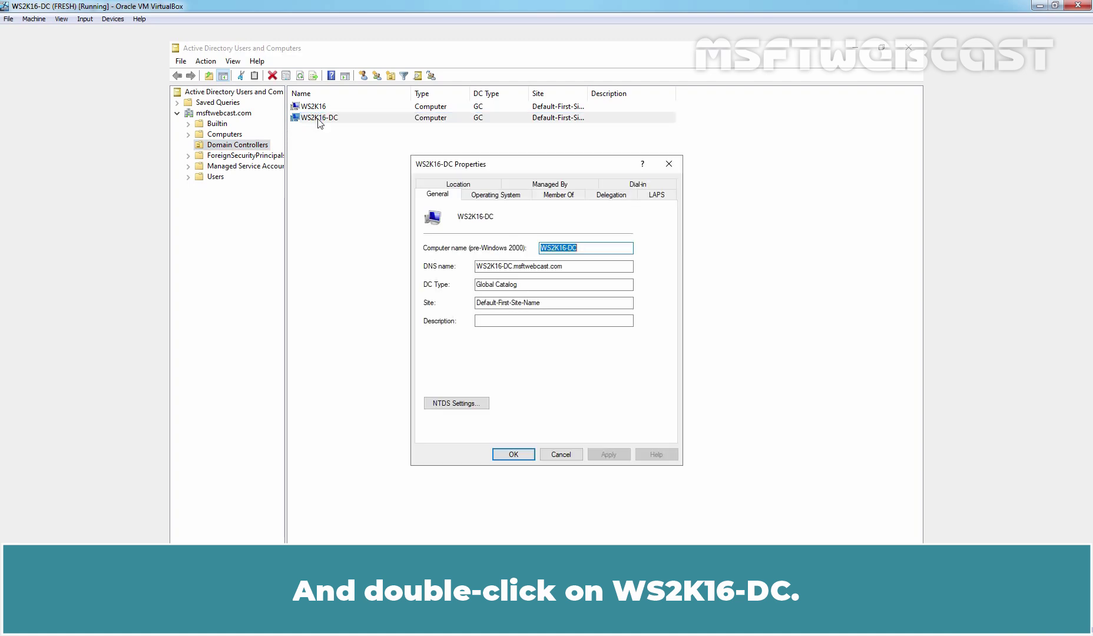
click(496, 196)
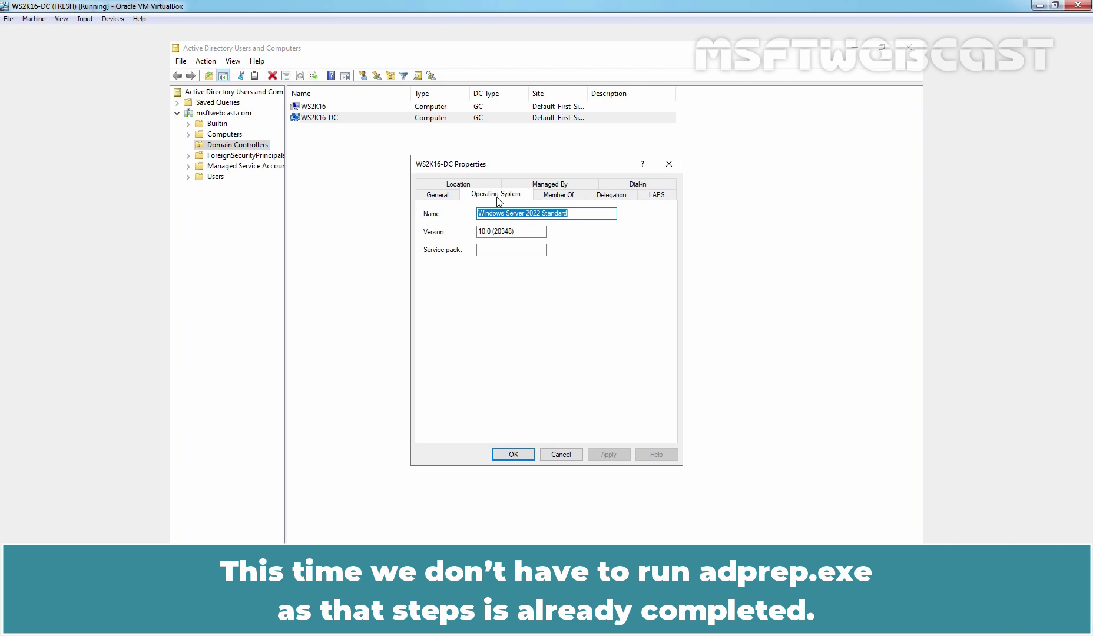
- Close the WS2K16-DC properties and switch Server Manager to the Local Server page
click(510, 455)
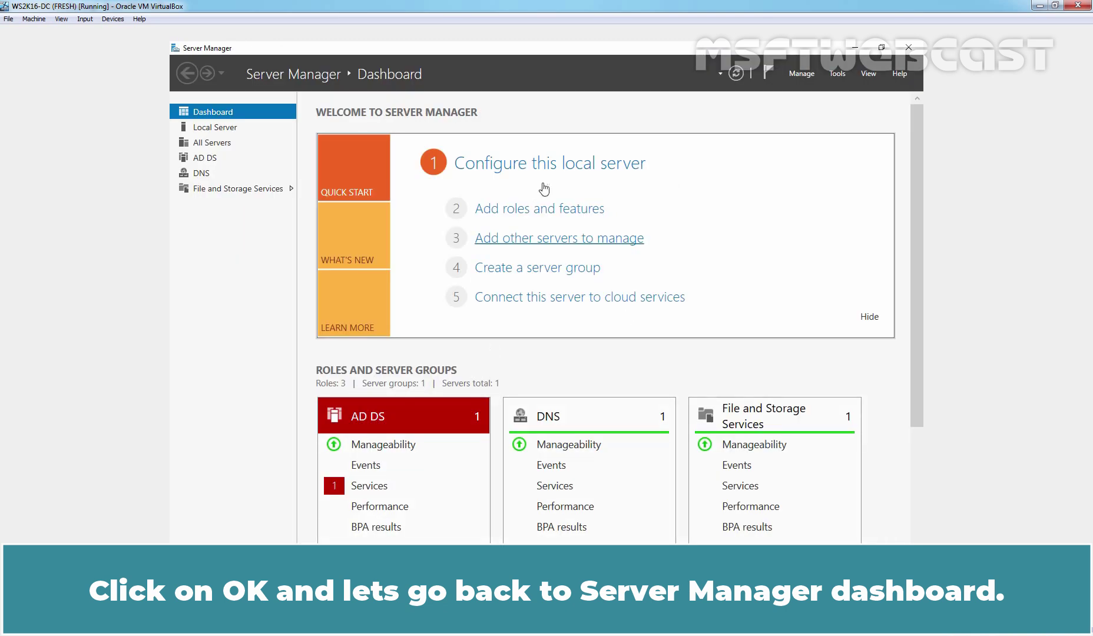
click(209, 129)
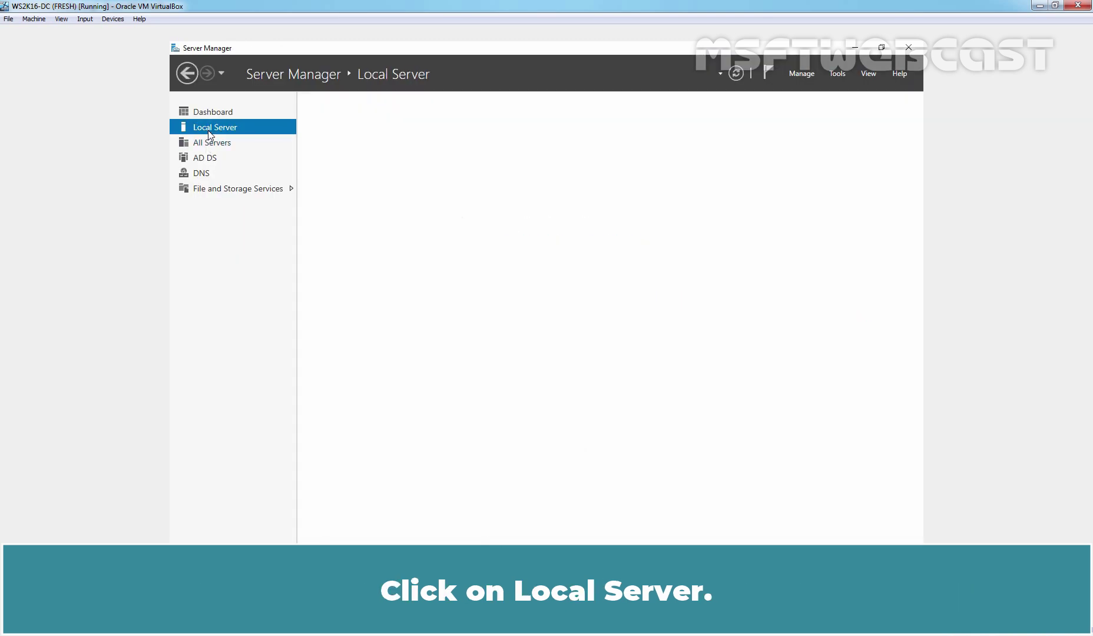